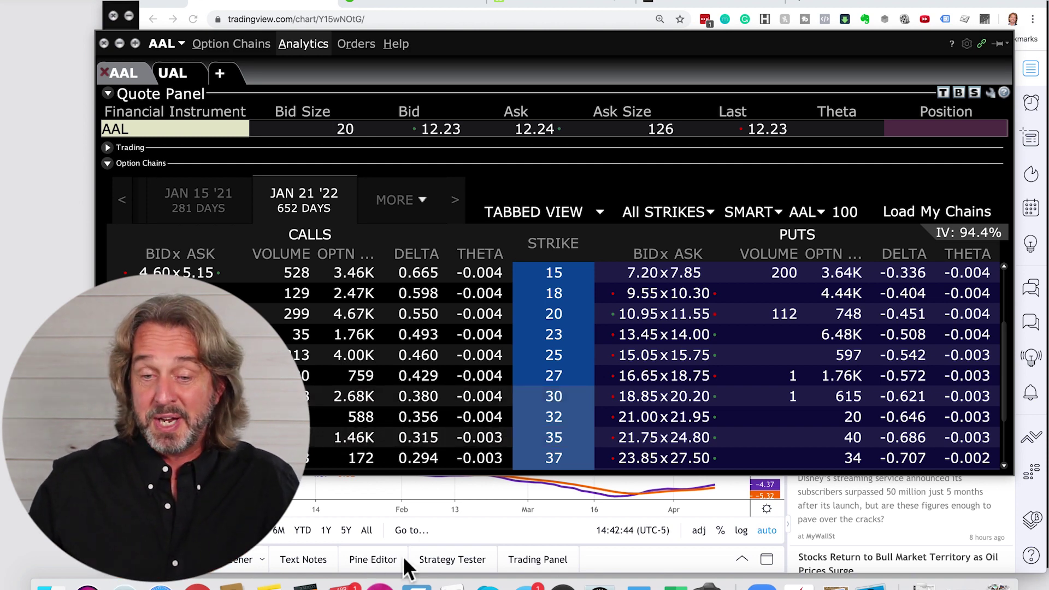
- Bring up the Put-Options-Calculator workbook in Excel, select the account size, and move its window aside so the option chain stays visible
click(675, 586)
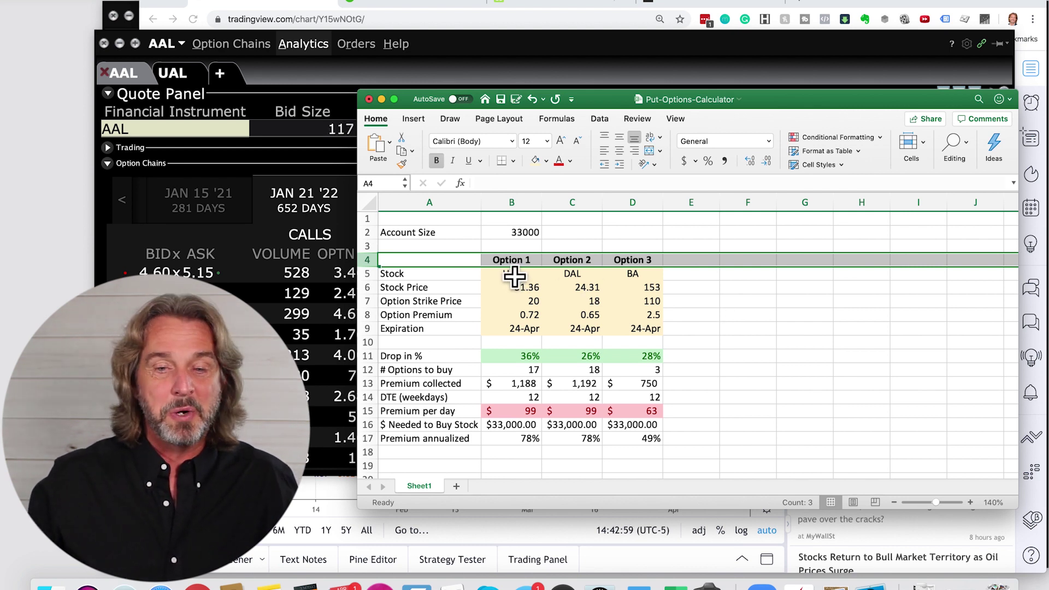
click(513, 233)
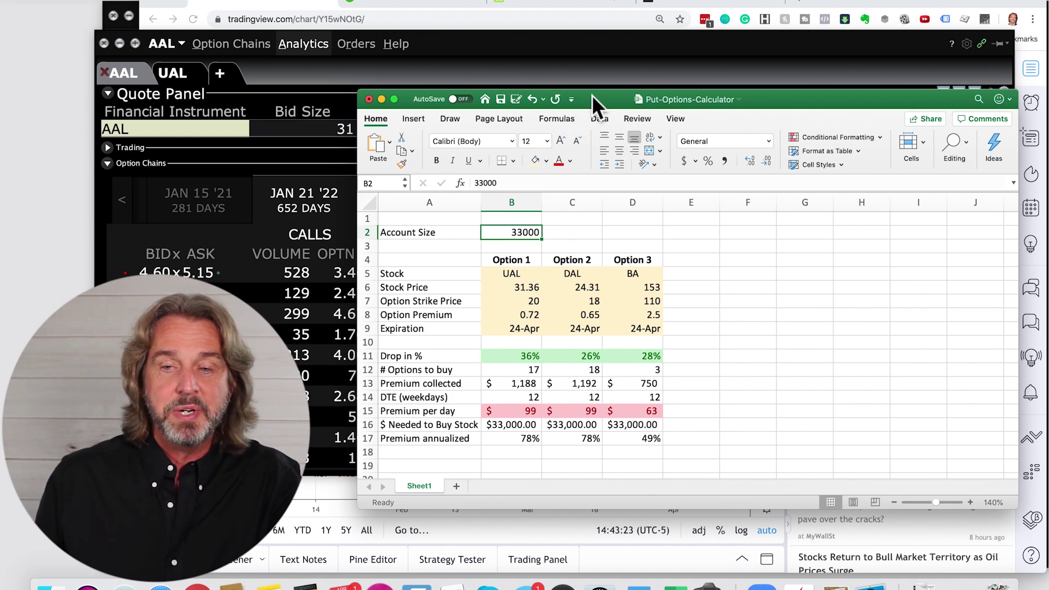
drag(593, 95, 942, 96)
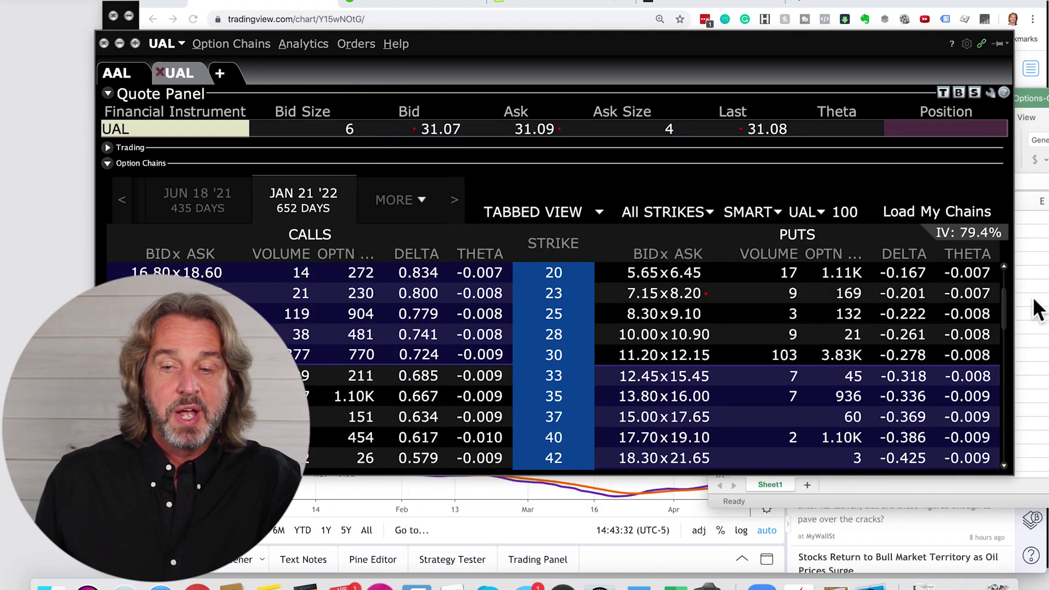
- Return to the Put-Options-Calculator workbook and set the stock price of Option 1 (UAL) to 31.08
click(1037, 311)
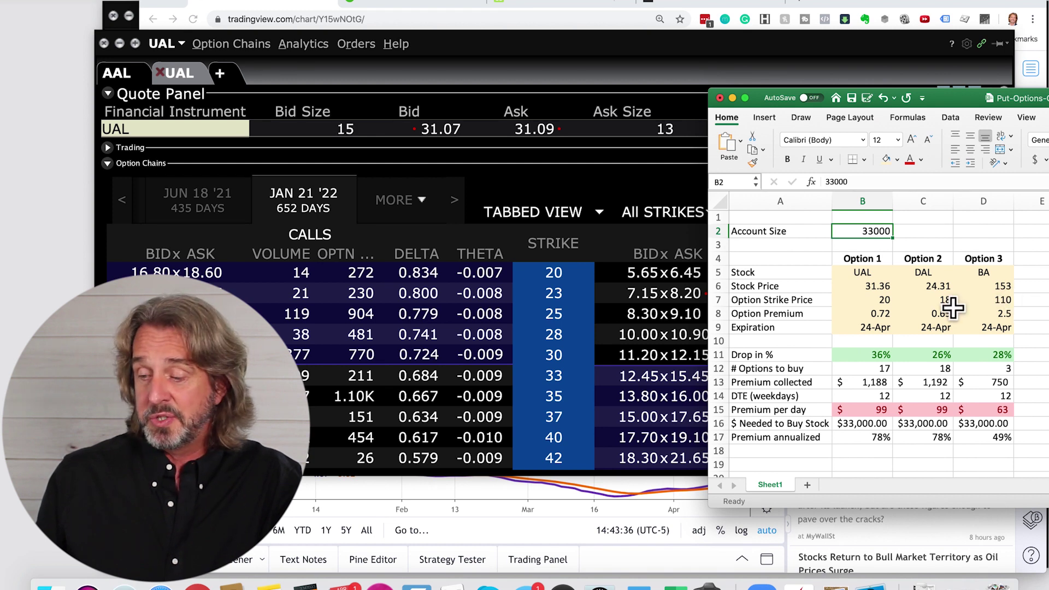
click(860, 273)
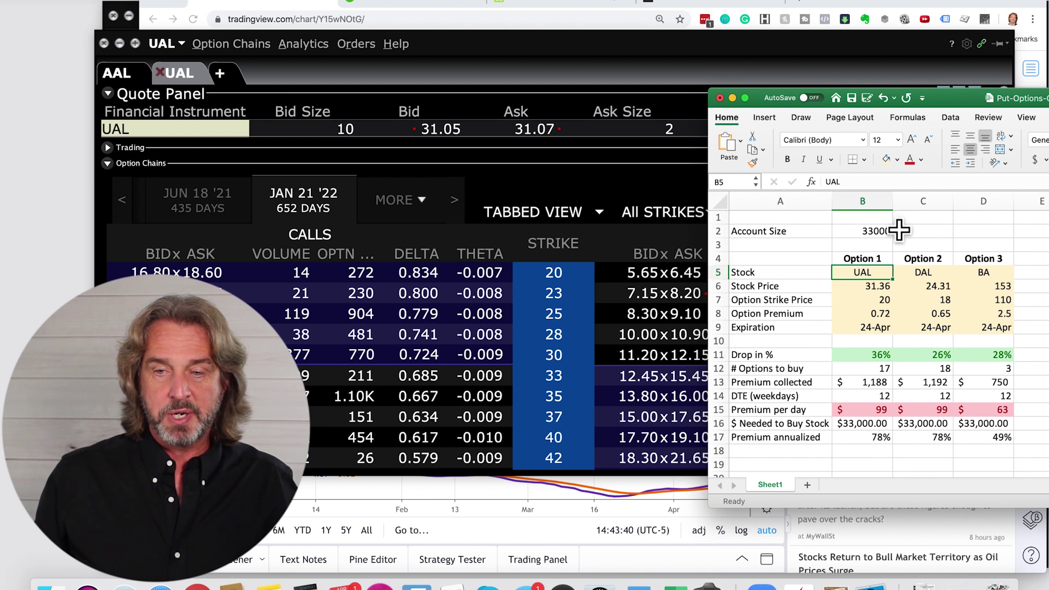
click(870, 287)
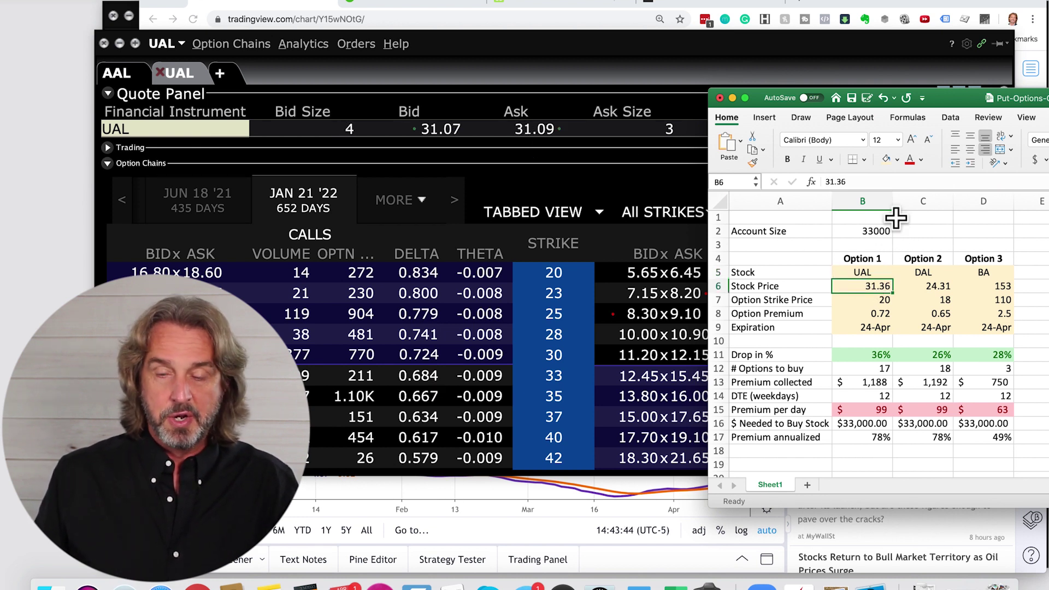
text(31.08)
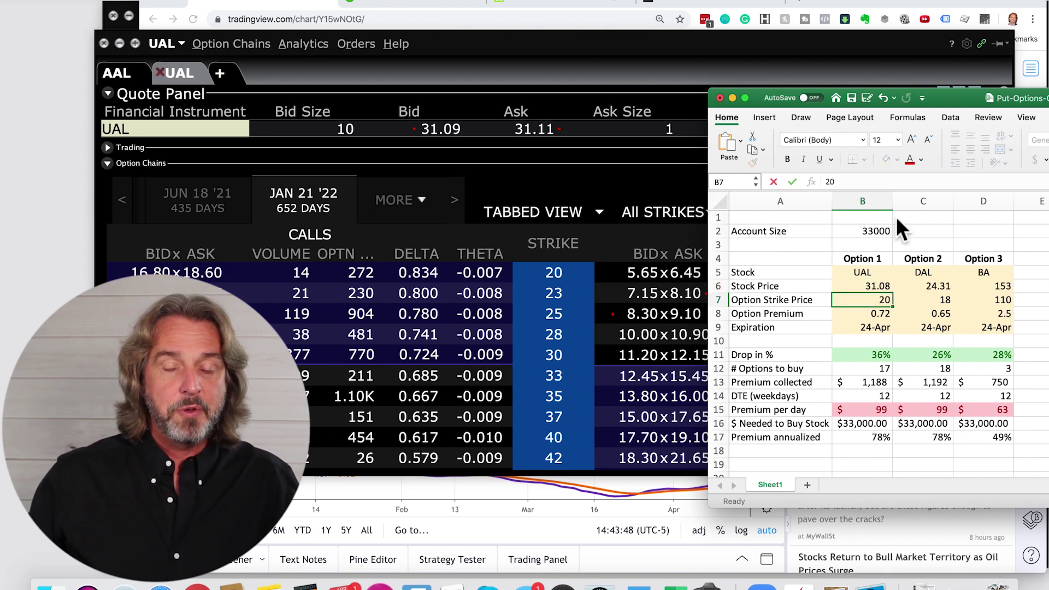
- Switch to the trading platform and display UAL's option chain for the APR 24 '20 expiration around the 20 strike
click(399, 199)
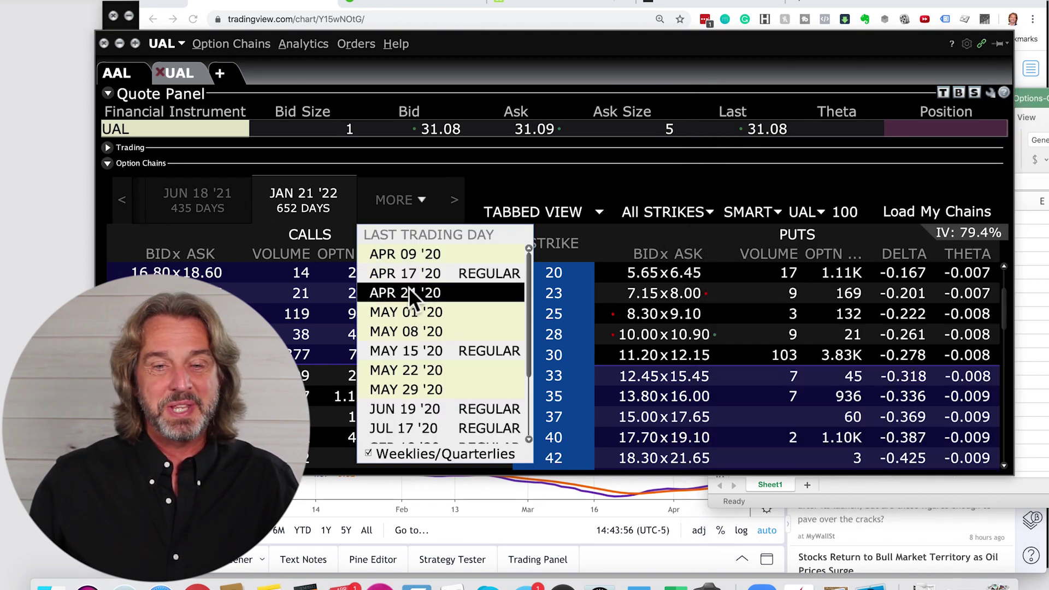
click(409, 289)
scroll(539, 331, up, 5)
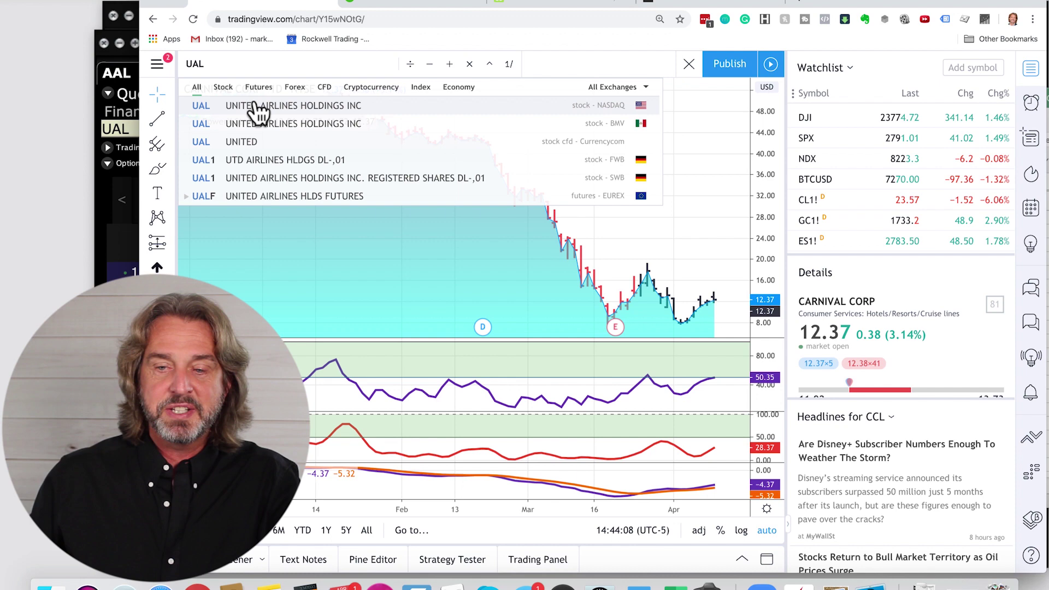
- Load the NASDAQ United Airlines chart in TradingView and draw a horizontal trend line at about 19.57 from 24 Mar to 09 Apr '20
click(256, 105)
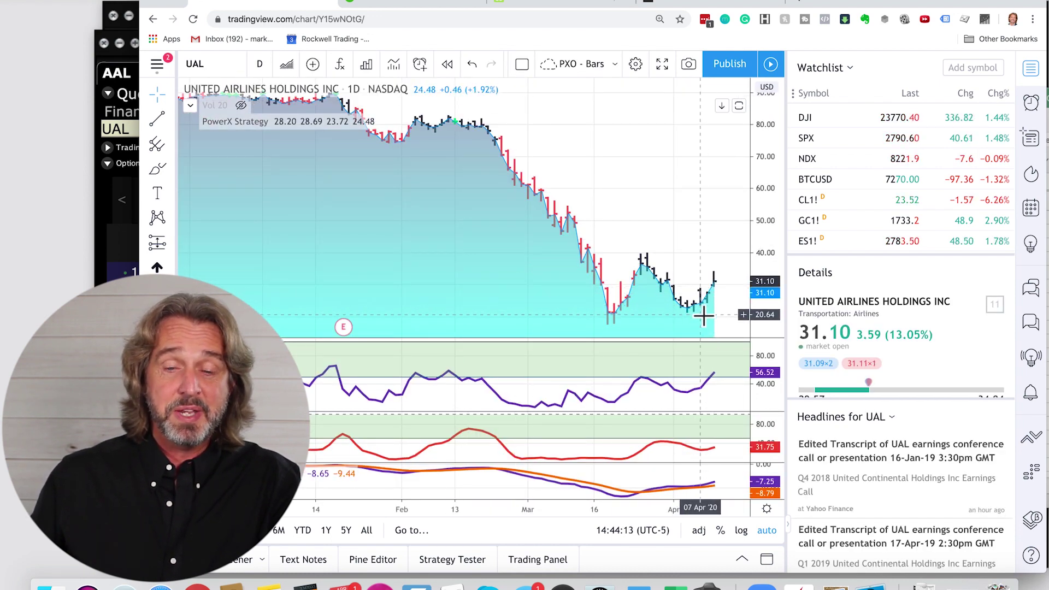
click(157, 119)
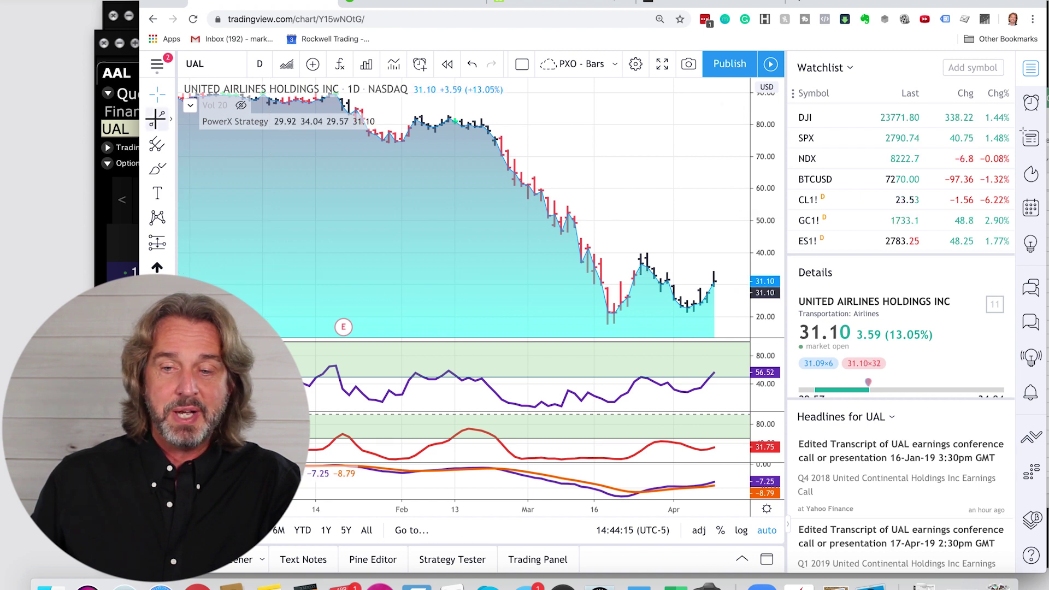
click(634, 318)
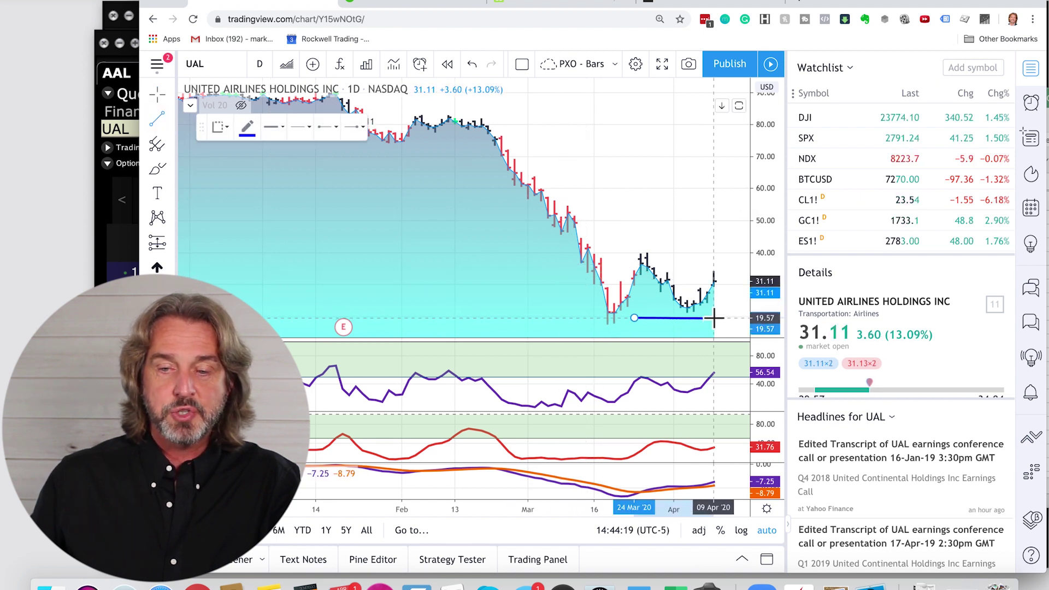
click(713, 317)
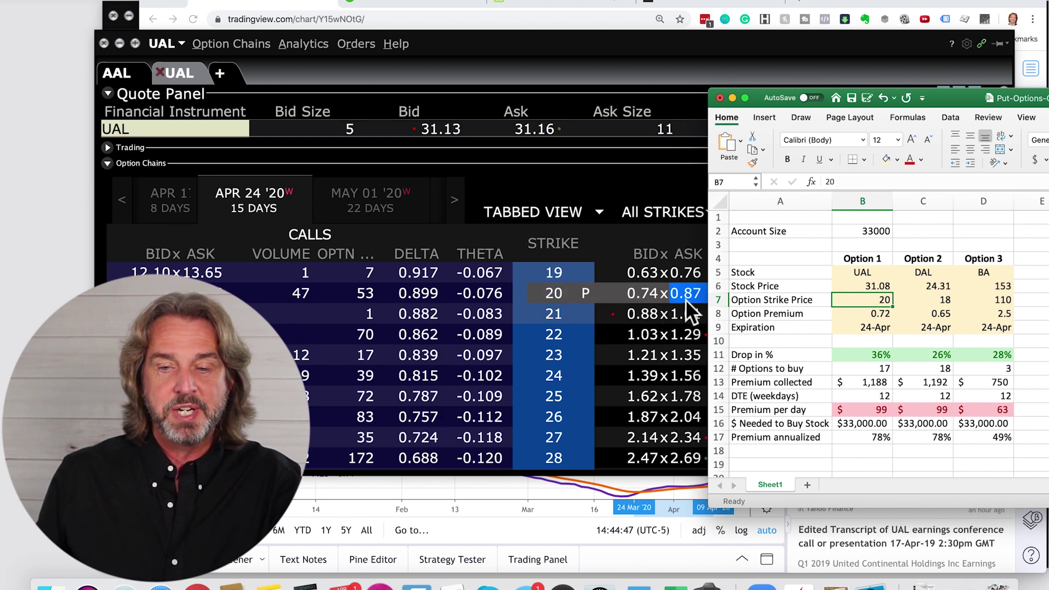
- Return to the Excel calculator and set the option premium of Option 1 (UAL) to 0.8
click(874, 315)
text(0.)
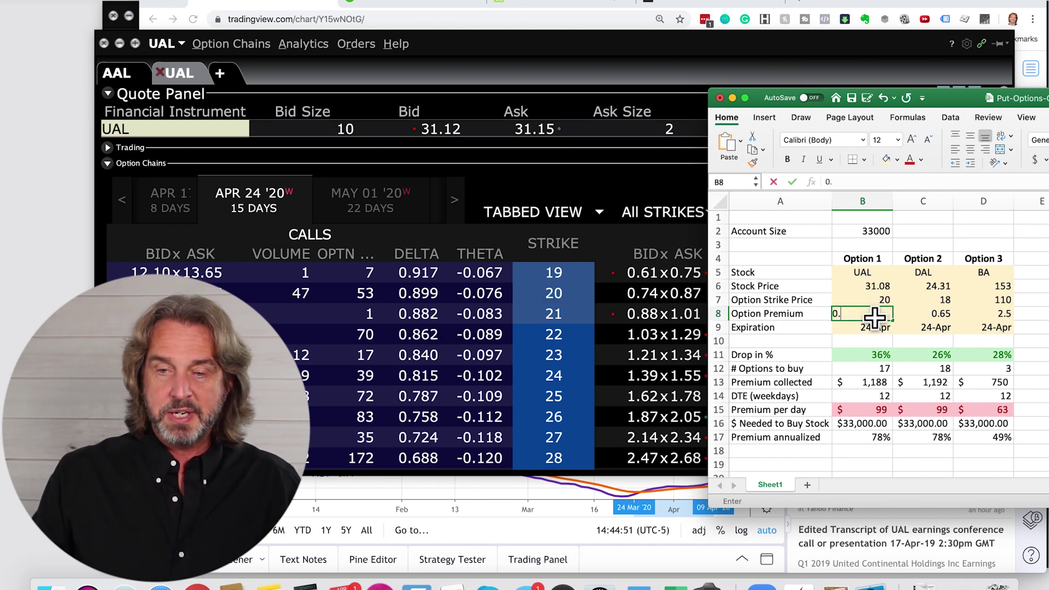
text(8)
key(Return)
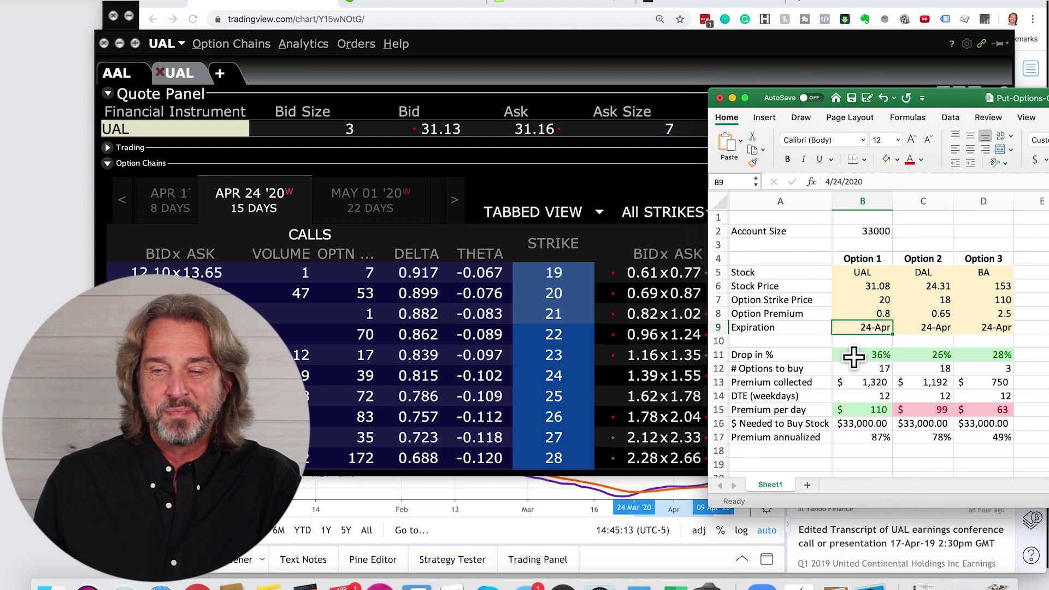
- Examine Option 1's calculated number of options, premium collected, weekdays to expiration, premium per day and annualized premium
click(853, 368)
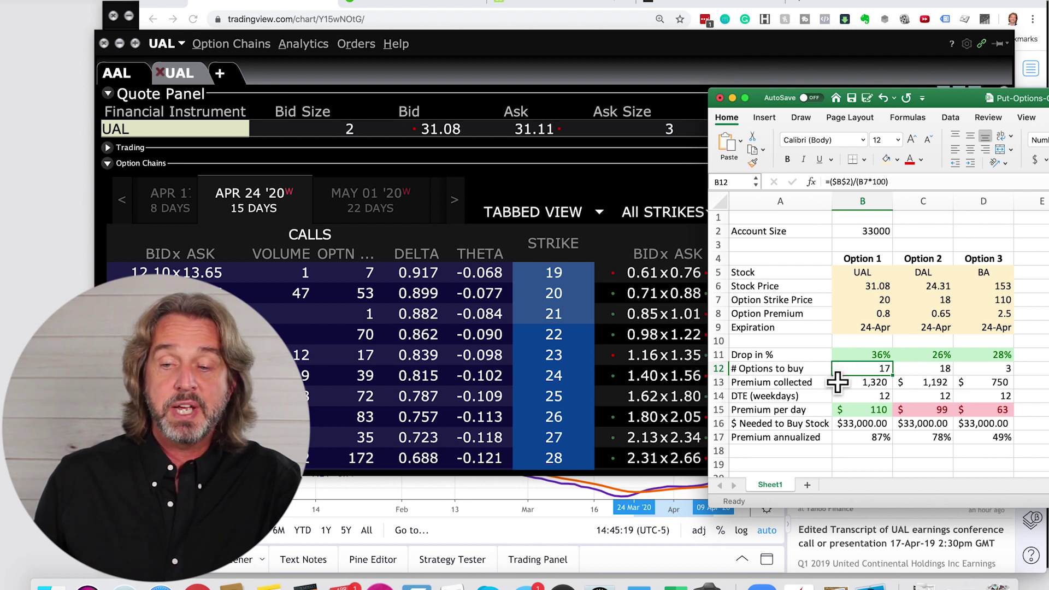
click(837, 382)
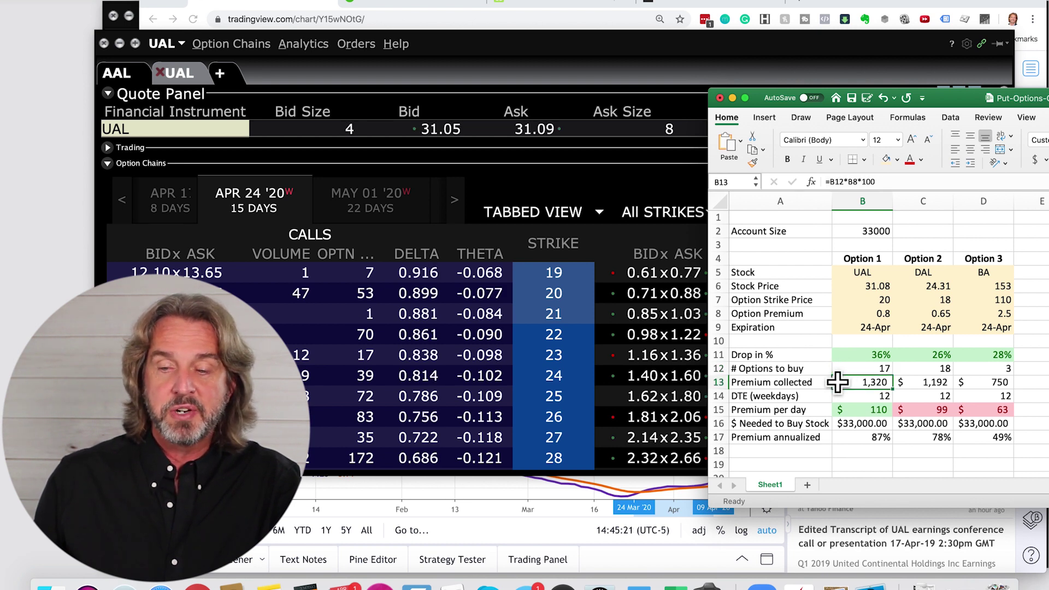
click(837, 396)
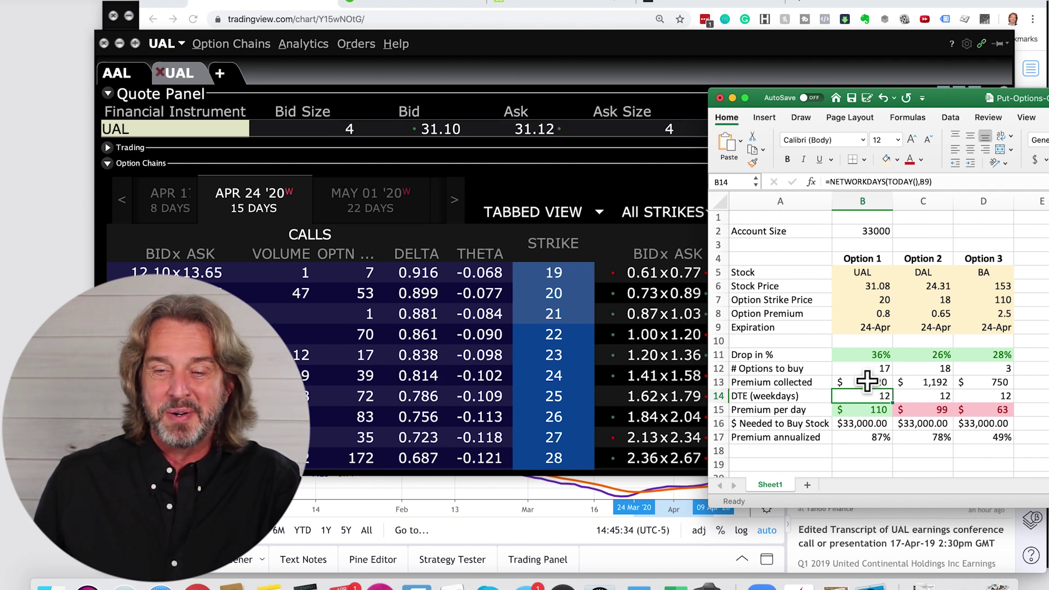
click(867, 383)
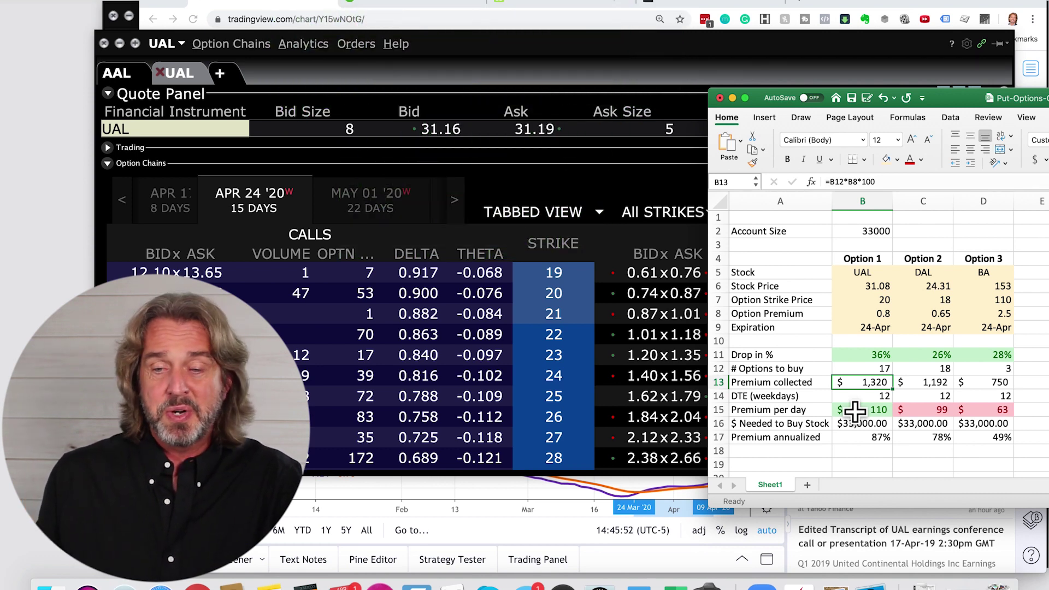
click(855, 411)
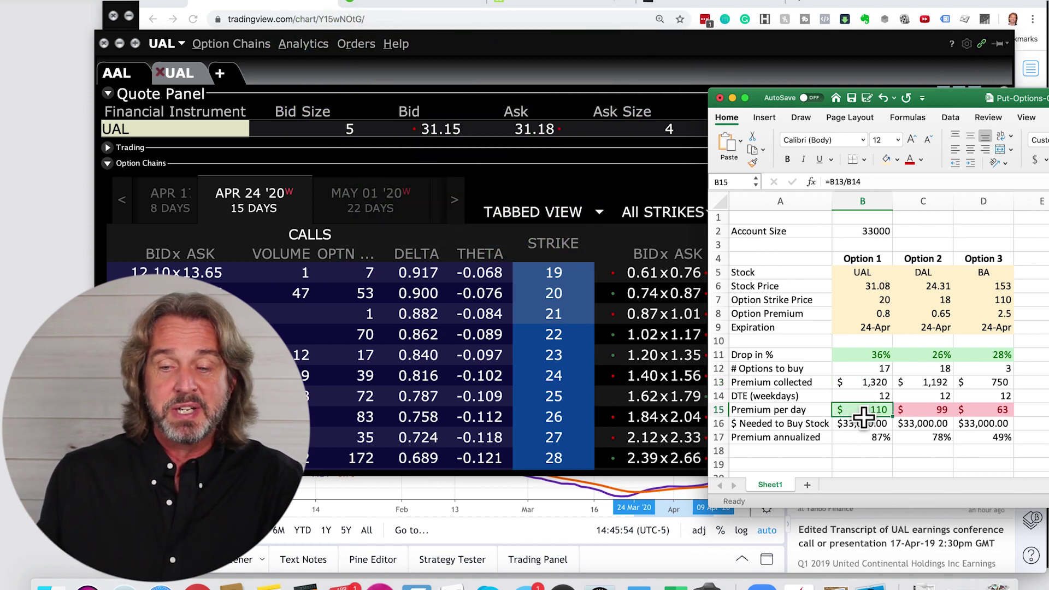
click(855, 437)
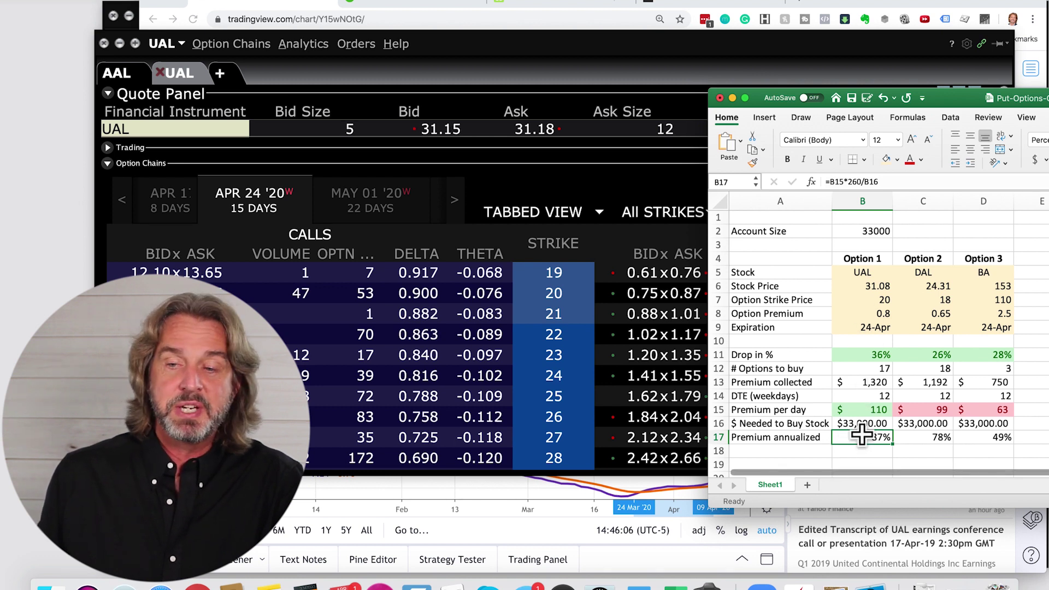
- Change the stock of Option 2 to AAL
click(924, 272)
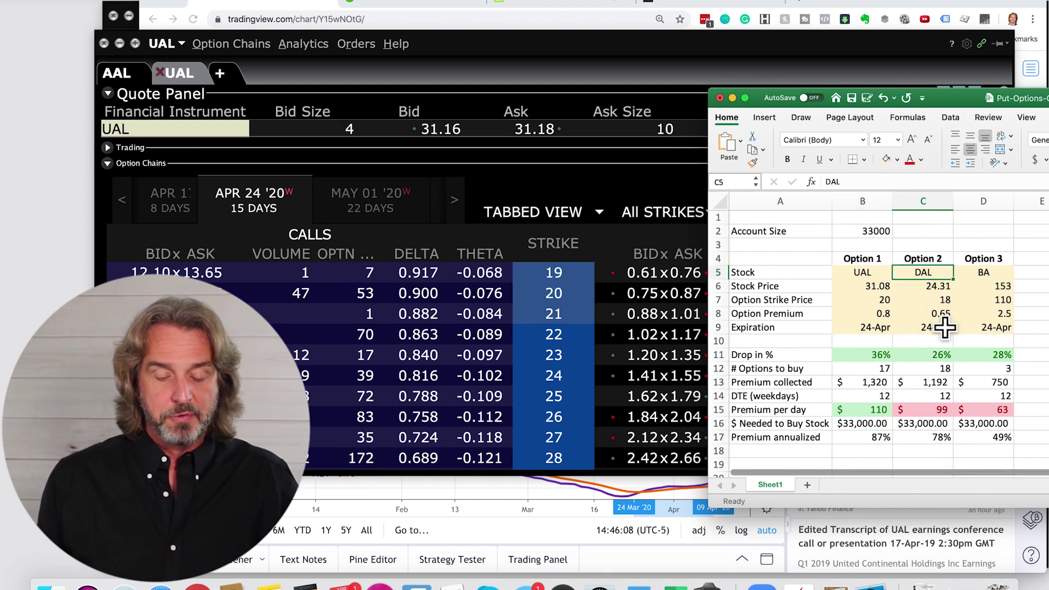
text(aal)
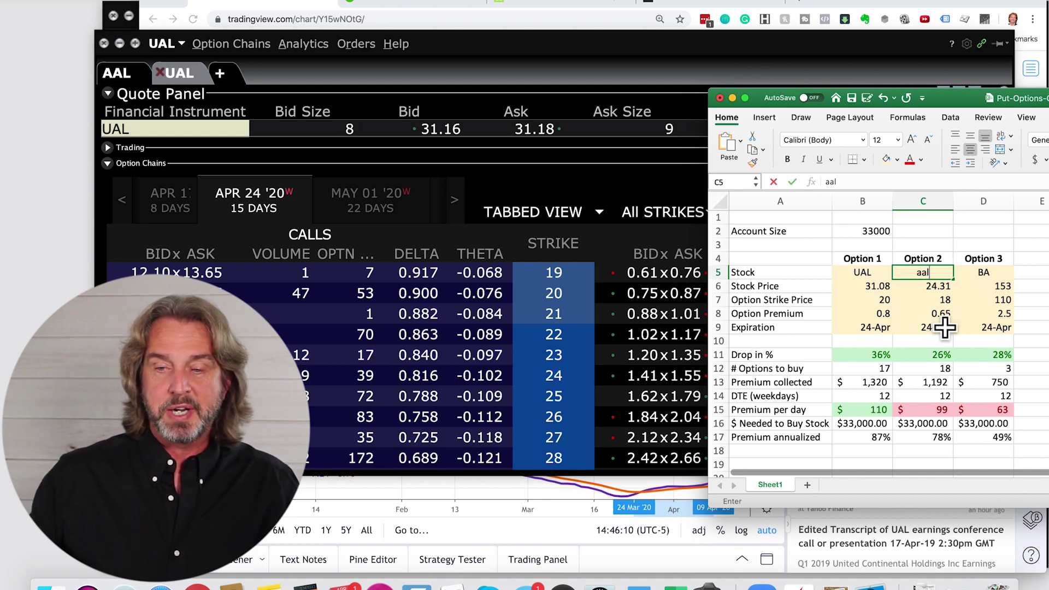
key(Return)
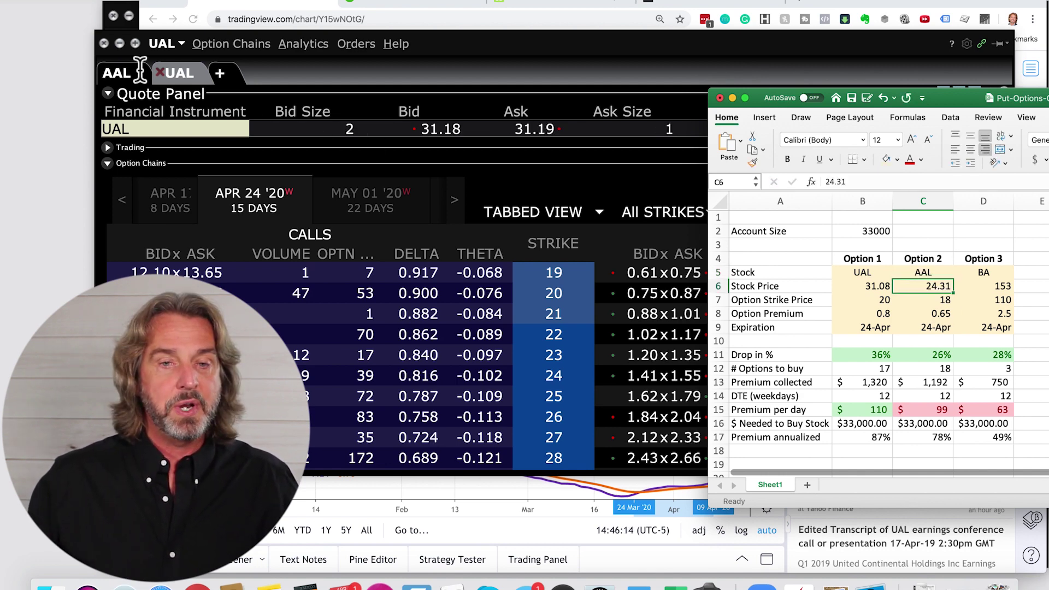
- Show AAL's quote and option chain in the trading platform, and load the AAL chart in TradingView
click(123, 71)
click(242, 10)
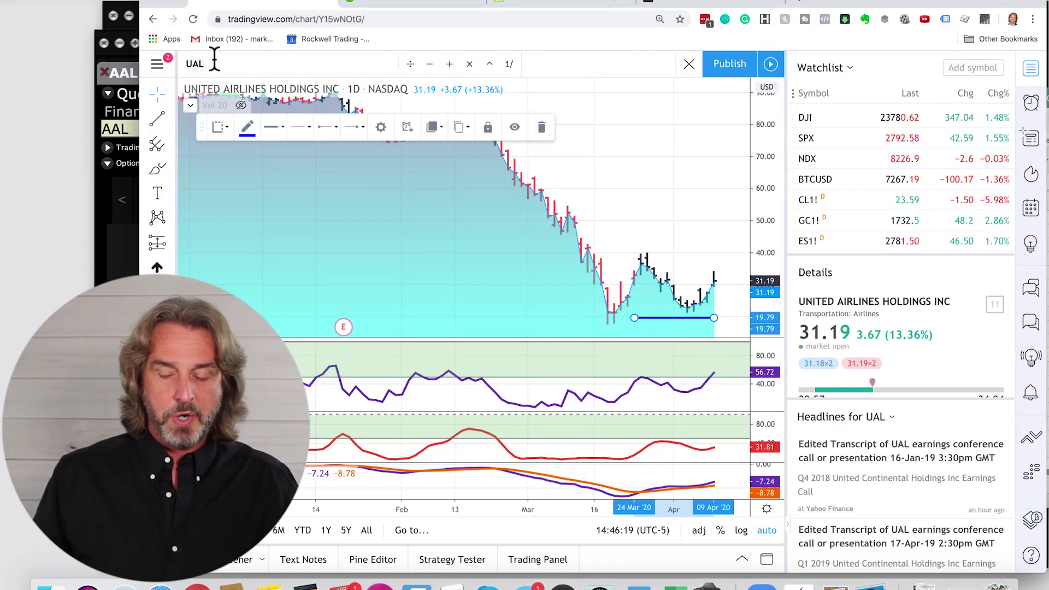
text(AAL)
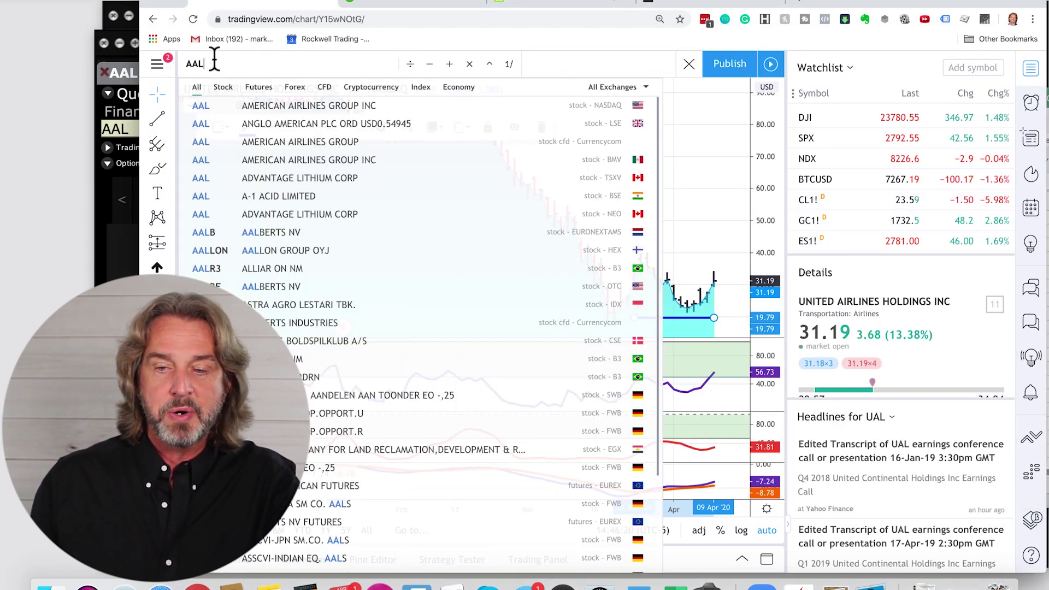
key(Return)
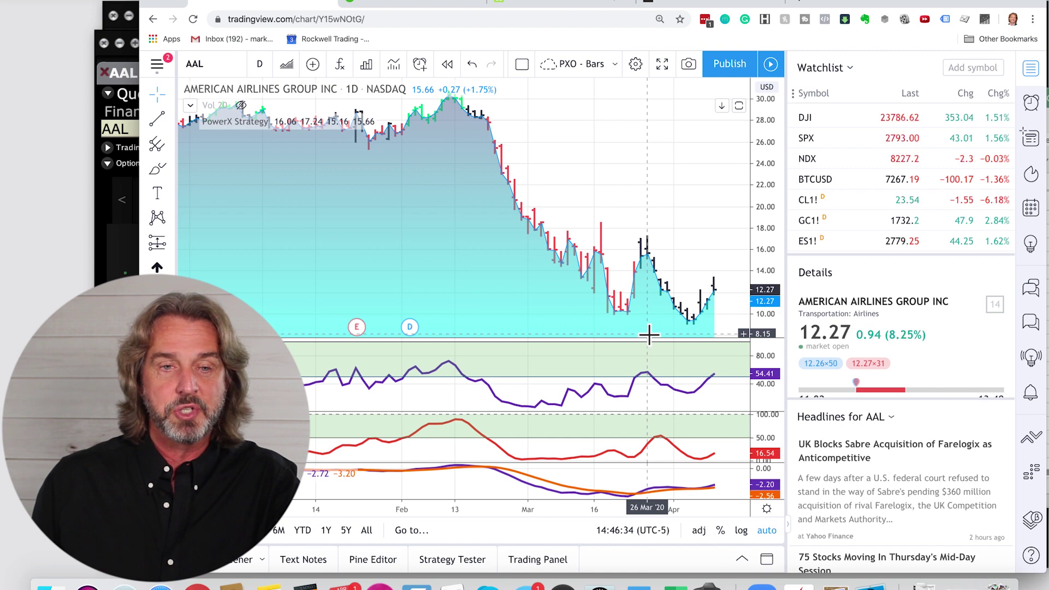
- Leave the TradingView chart for the Excel calculator and set the stock price of Option 2 (AAL) to 12.26
click(125, 46)
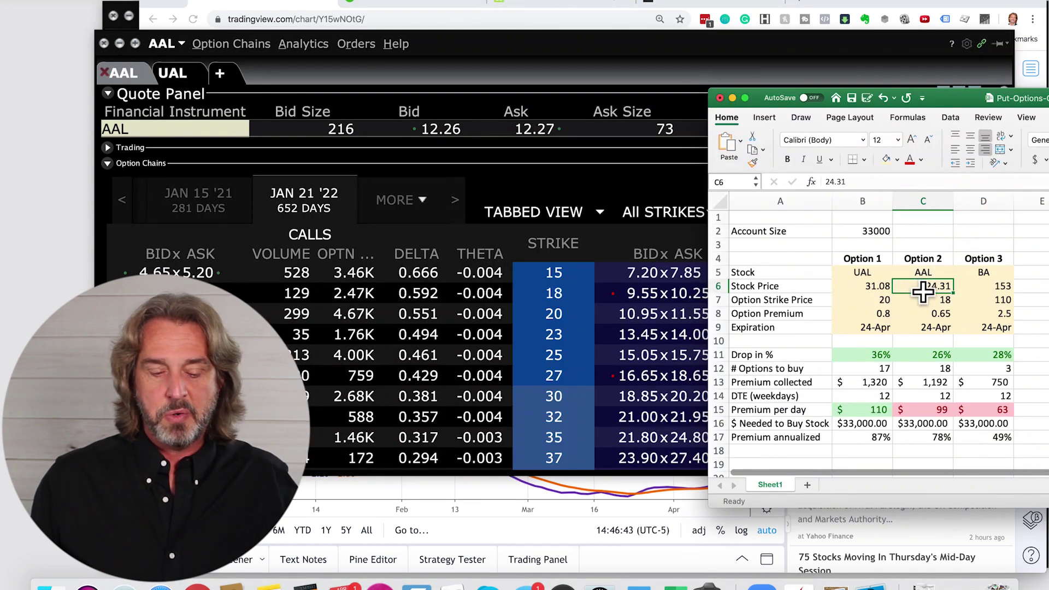
text(12.26)
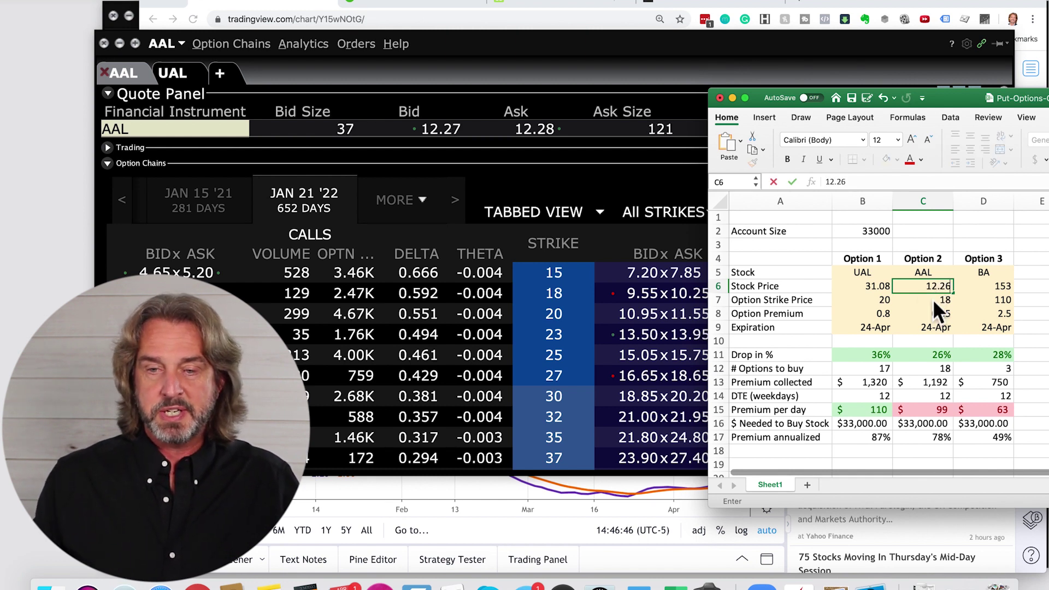
key(Return)
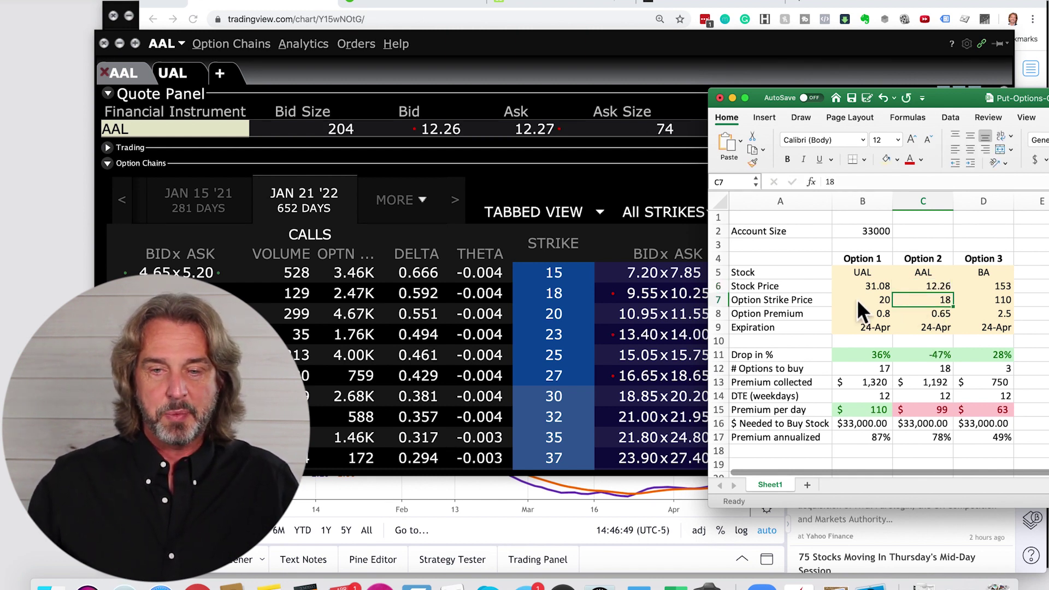
- Look up AAL's puts for the APR 24 '20 expiration in the trading platform and set Option 2's strike price to 8 in Excel
scroll(684, 351, up, 5)
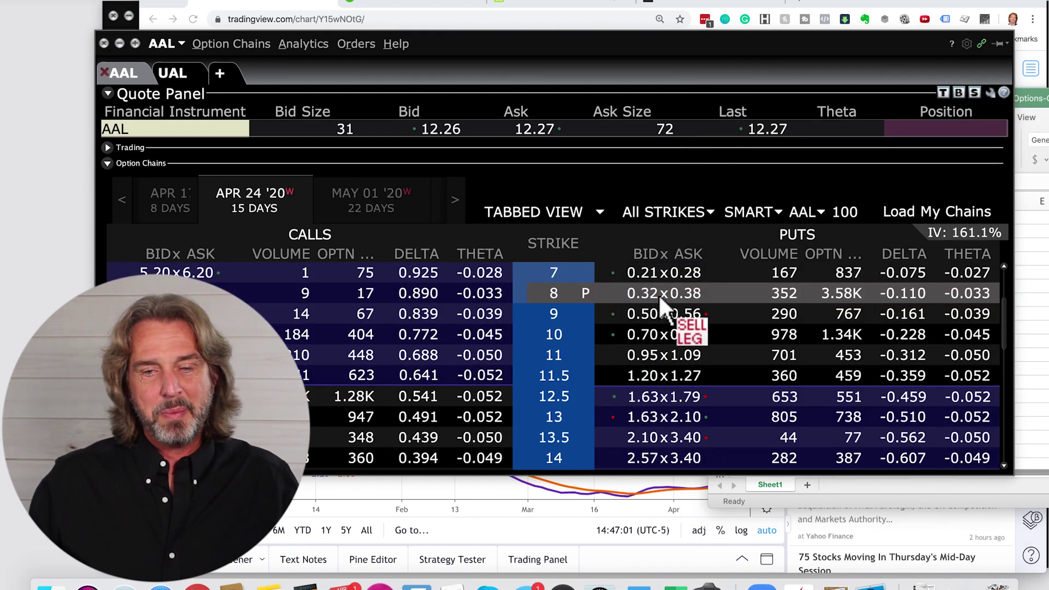
key(super+Tab)
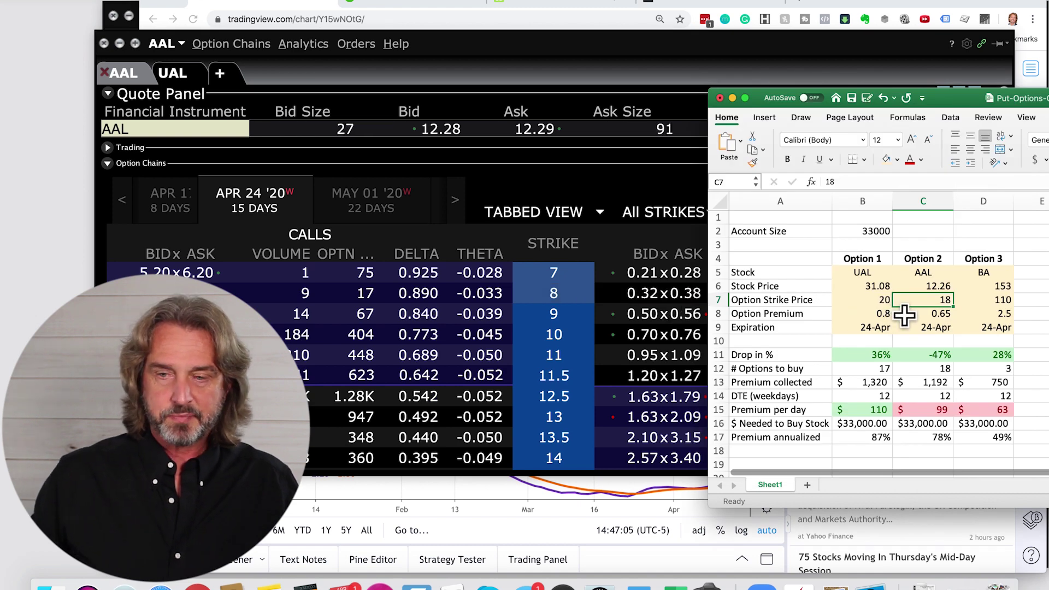
text(8)
key(Return)
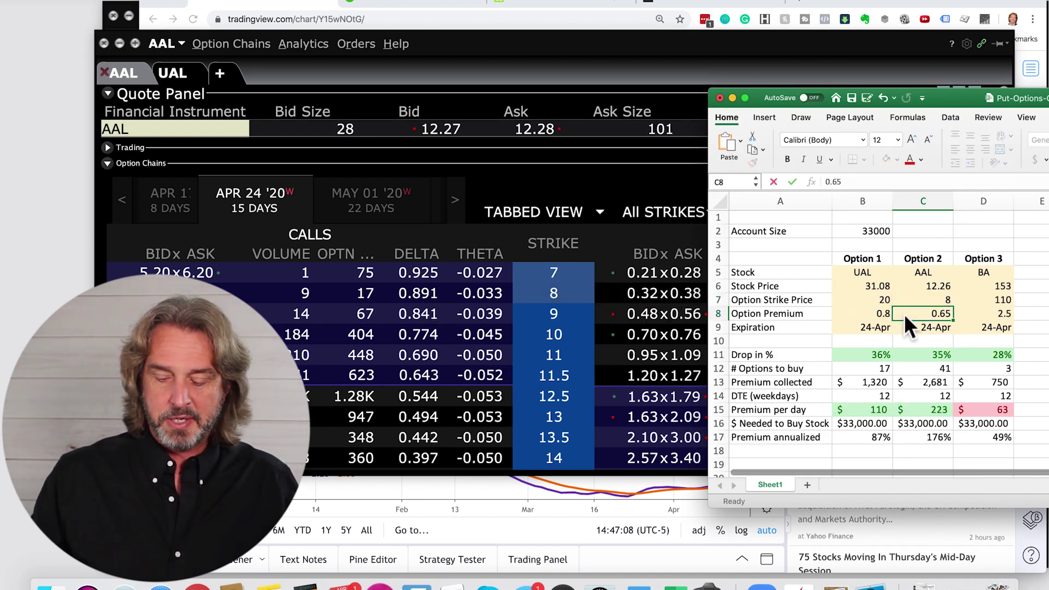
- Set the option premium of Option 2 (AAL) to 0.35 and check its drop percentage formula
text(0.35)
key(Return)
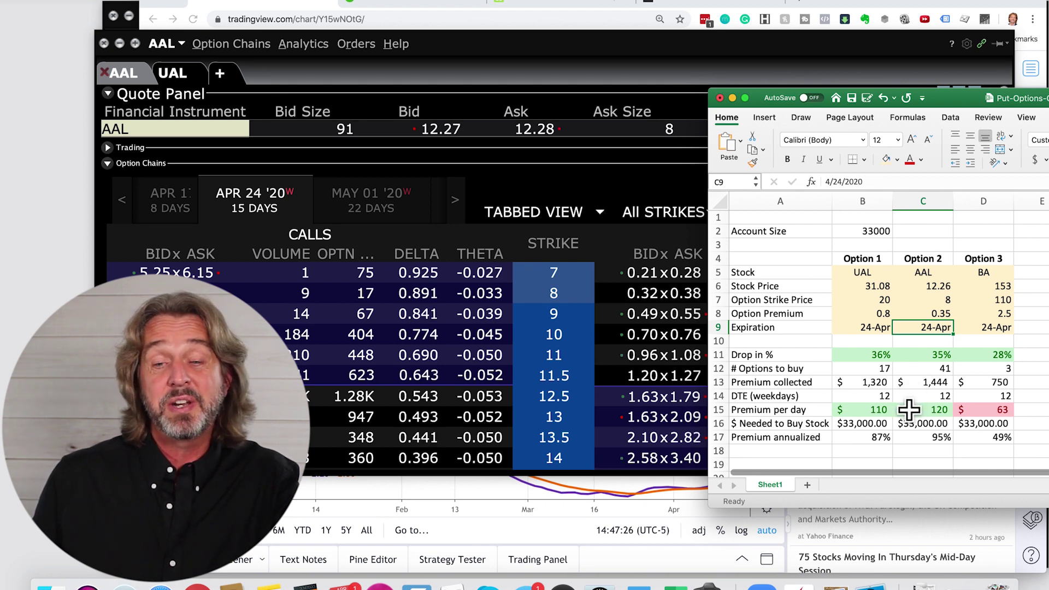
click(915, 355)
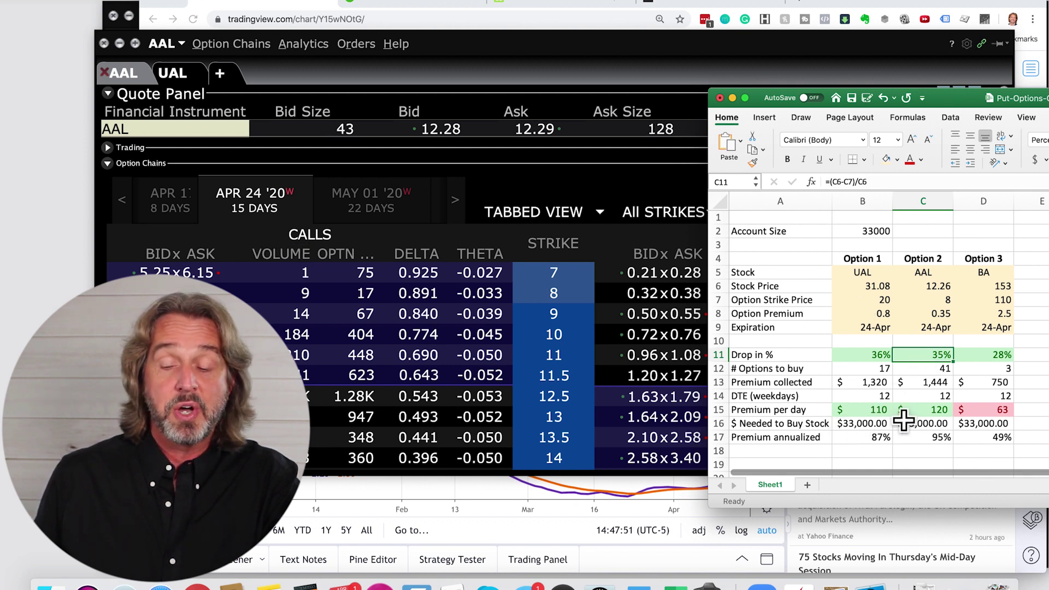
- Show BA's quote and option chain in the trading platform, and load the BA chart in TradingView to examine its support line
click(924, 369)
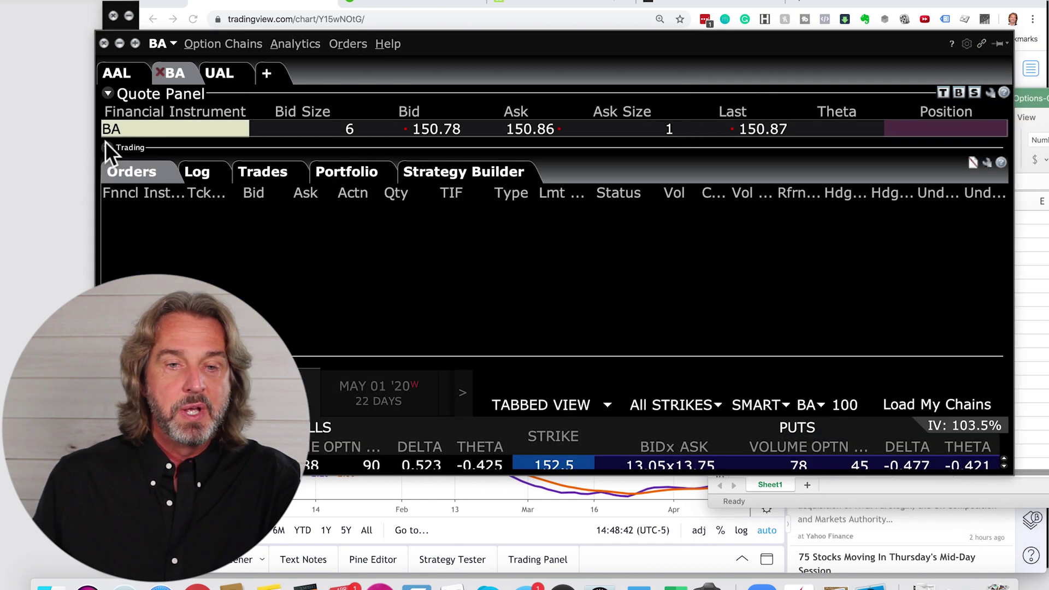
click(107, 147)
click(257, 5)
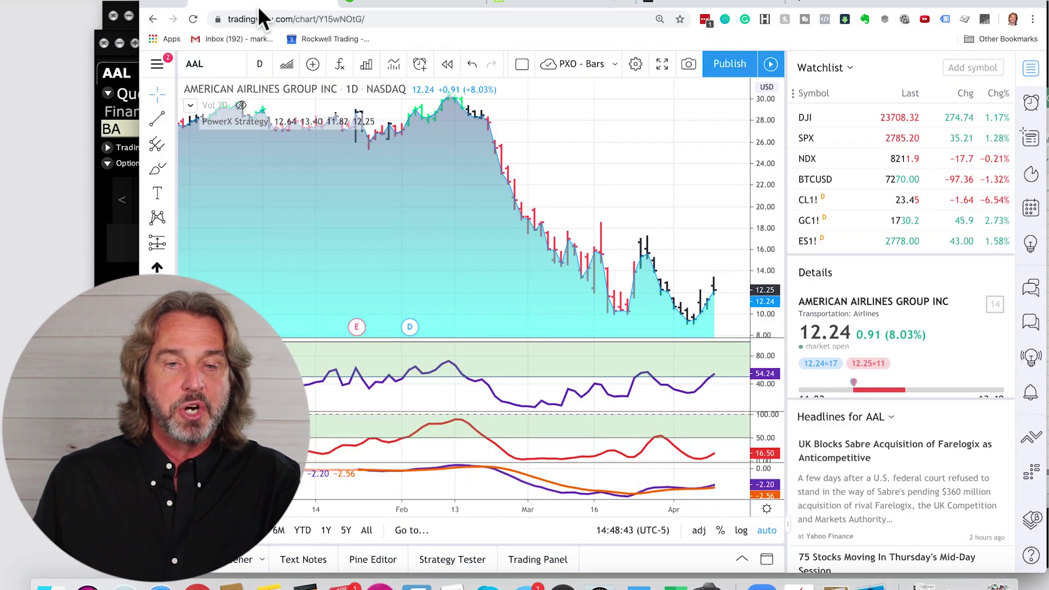
click(223, 63)
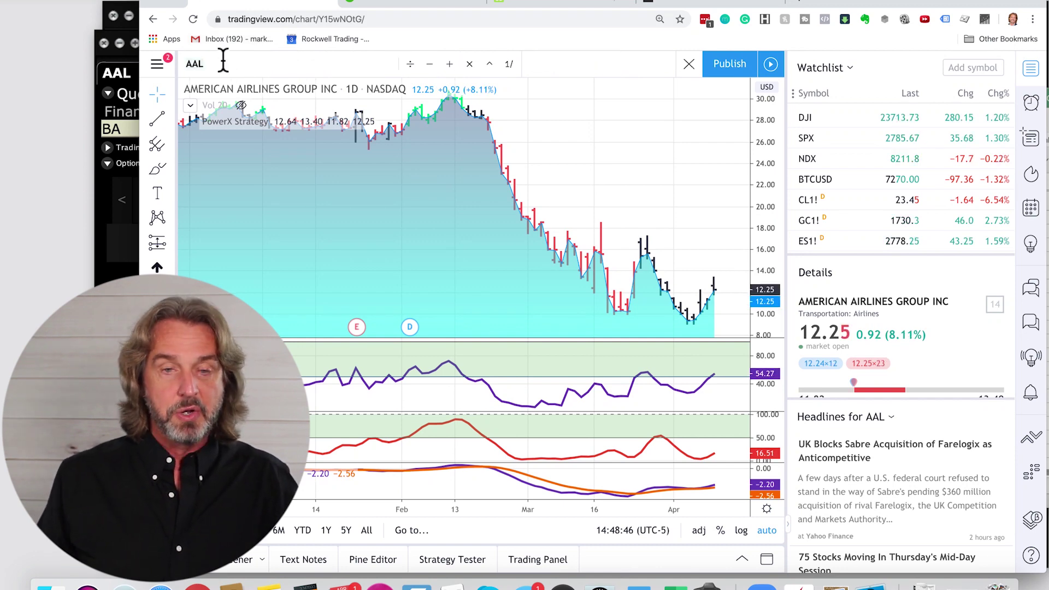
text(BA)
key(Return)
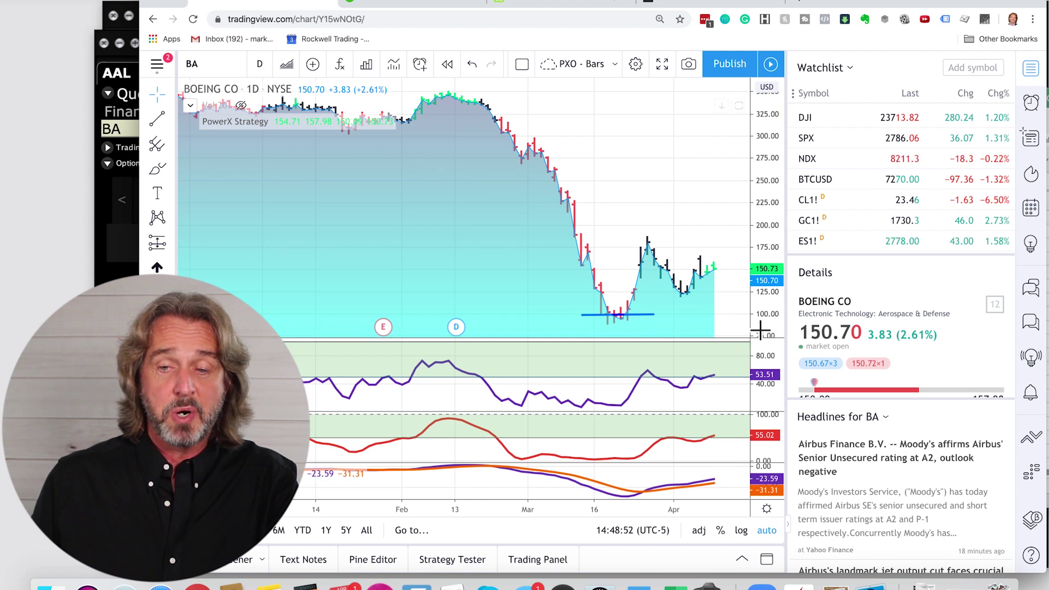
click(632, 314)
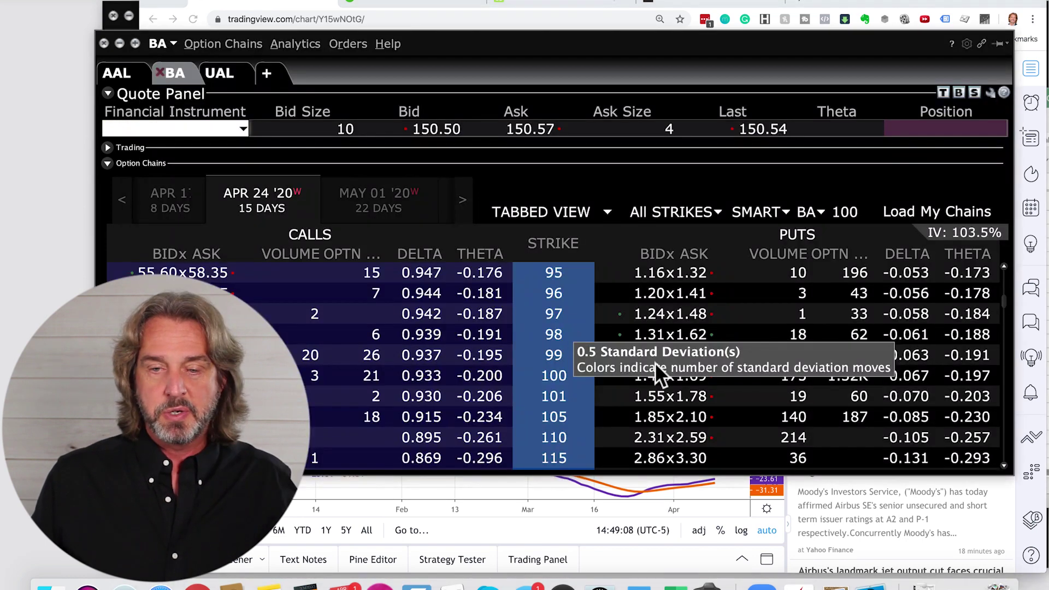
- Look up BA's APR 24 '20 puts in the trading platform, and set Option 3's stock price to 150 and strike price to 100 in Excel
scroll(654, 363, down, 1)
scroll(653, 367, down, 3)
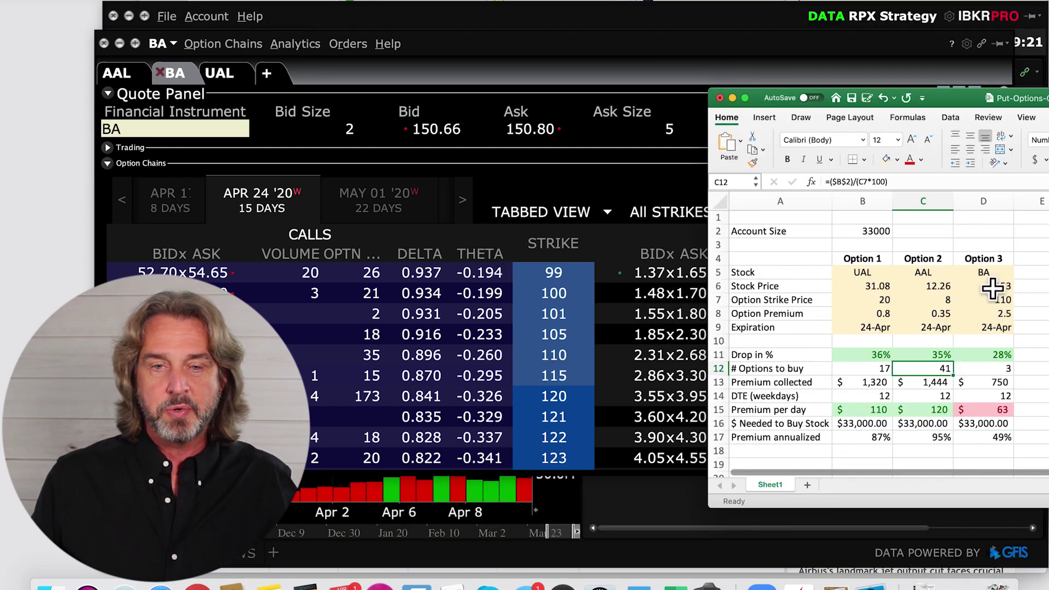
click(991, 286)
text(150)
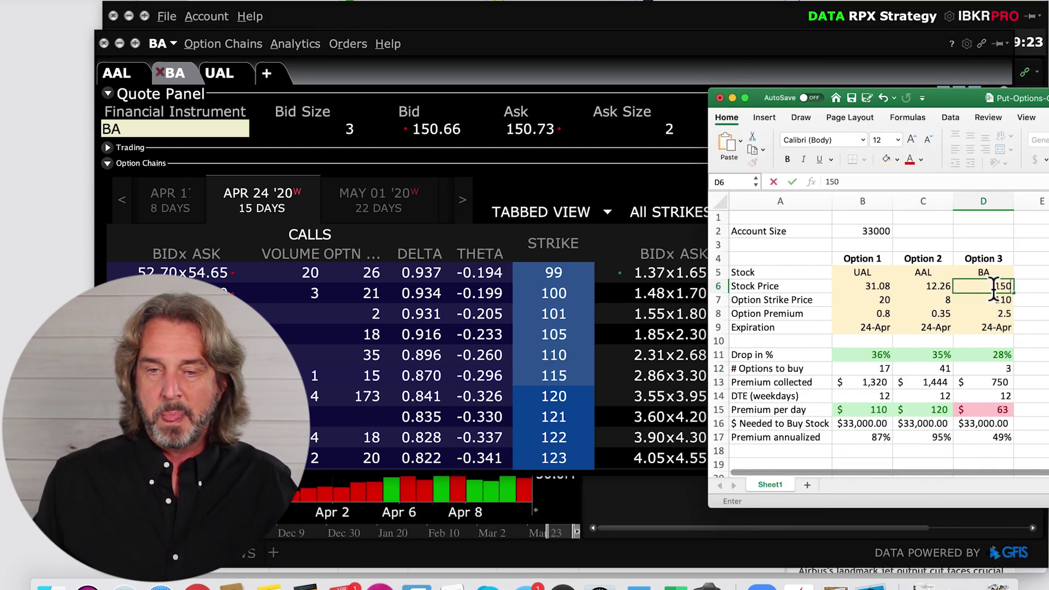
key(Return)
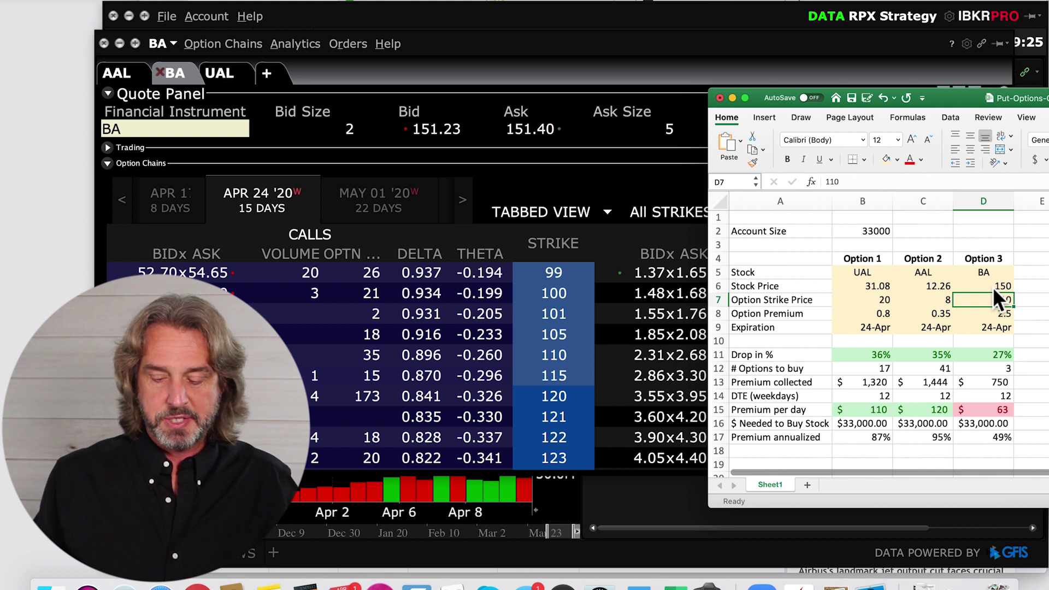
text(100)
key(Return)
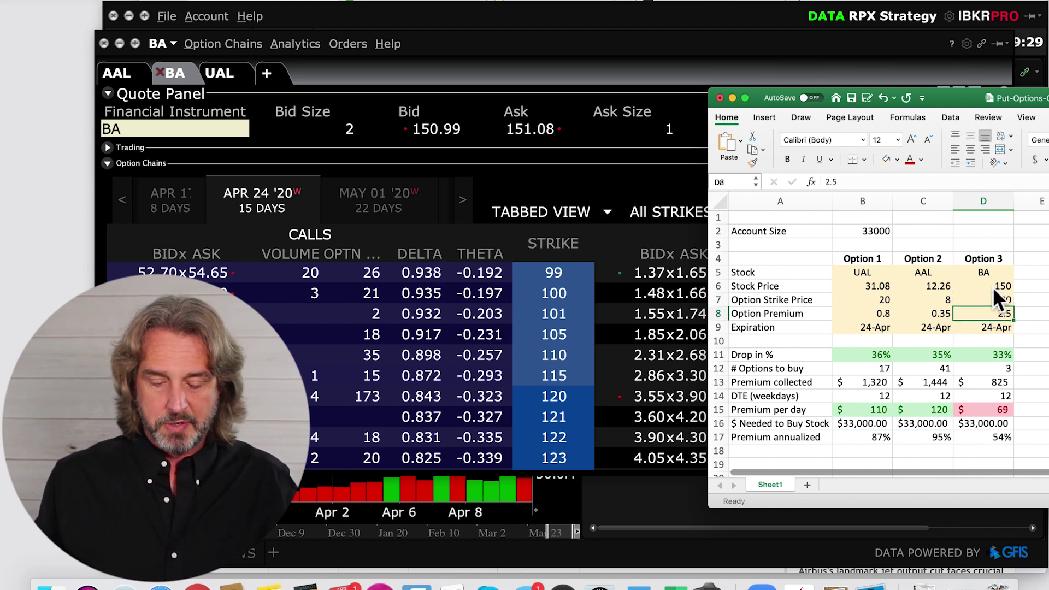
- Set the option premium of Option 3 (BA) to 1.55 and check its drop percentage formula
text(1.55)
key(Down)
key(Down)
key(Down)
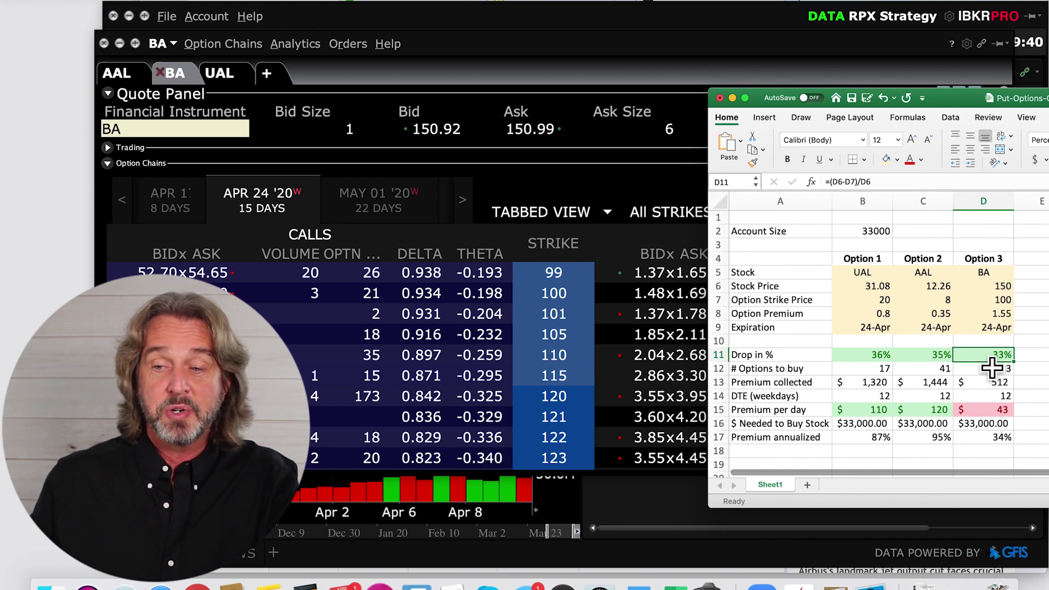
- Compare the strike prices of the three options and check the number of options to buy for Option 3 (BA)
click(881, 299)
click(911, 300)
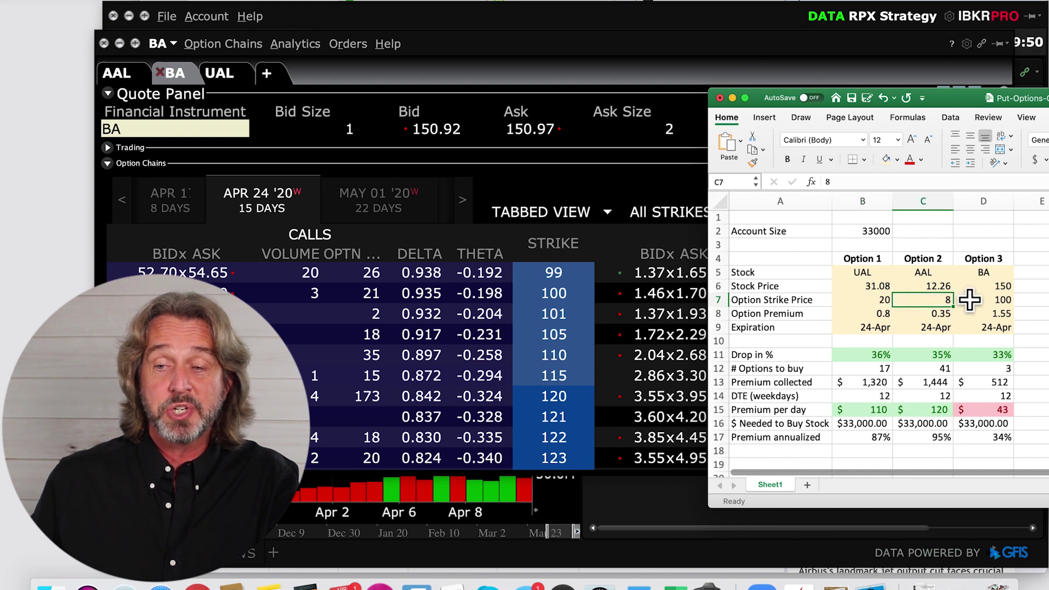
click(969, 299)
click(908, 299)
click(877, 299)
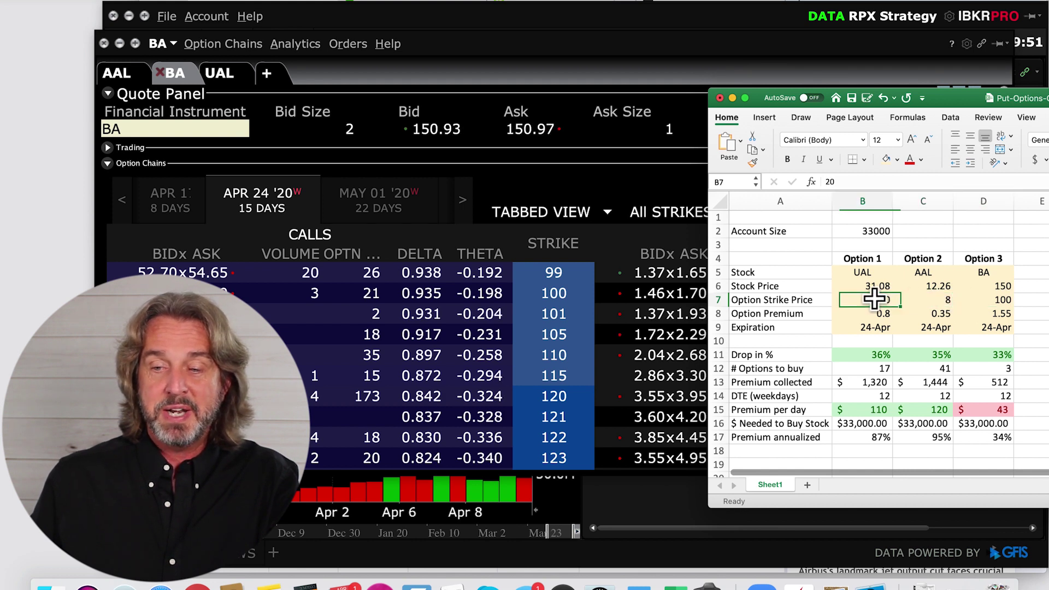
click(993, 370)
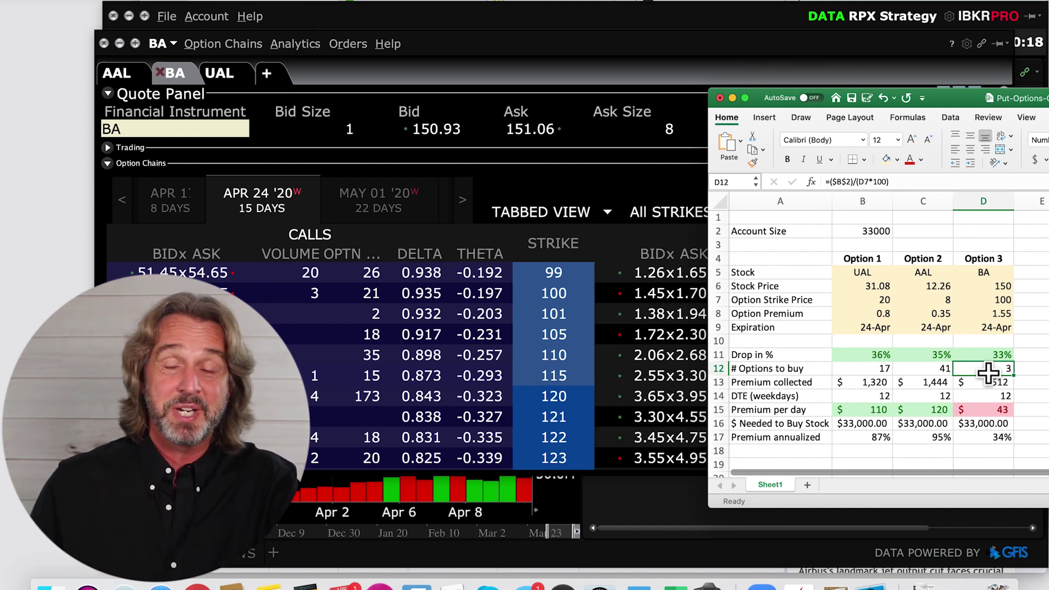
- Compare the premium per day of UAL, AAL and BA in the calculator
click(980, 409)
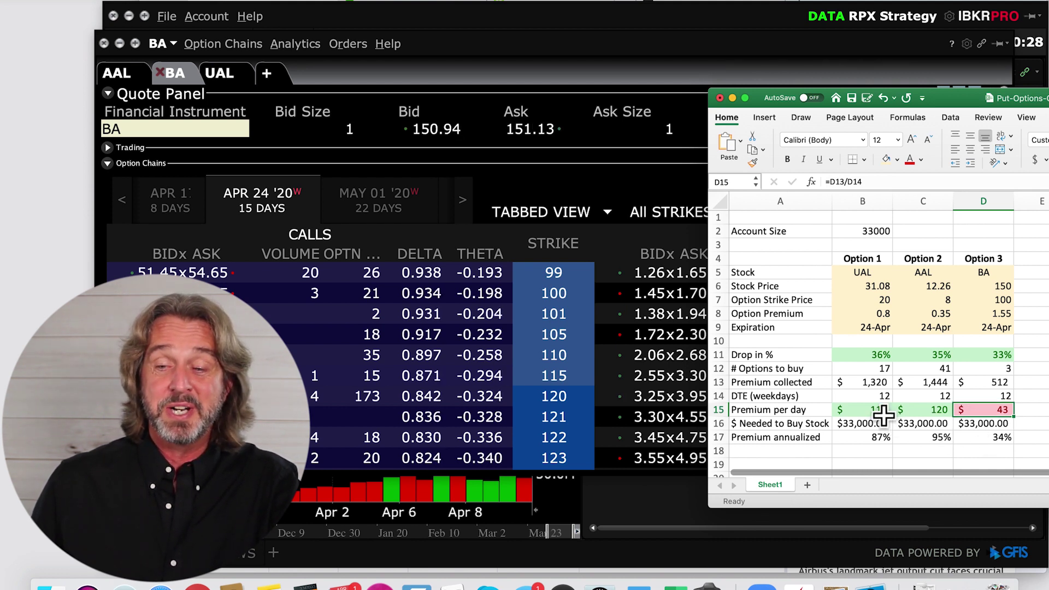
click(878, 409)
click(918, 409)
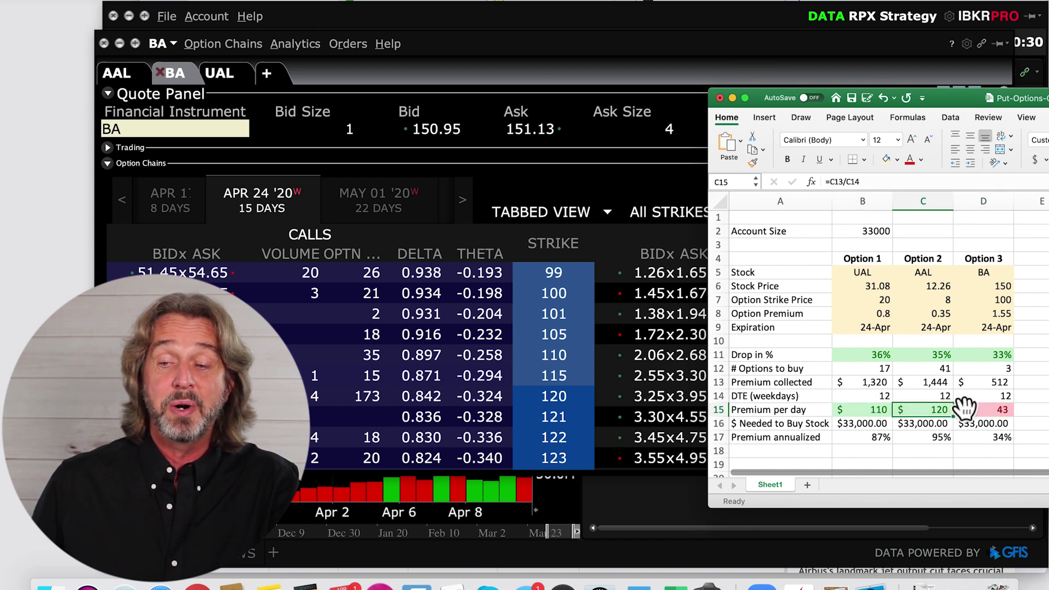
click(983, 409)
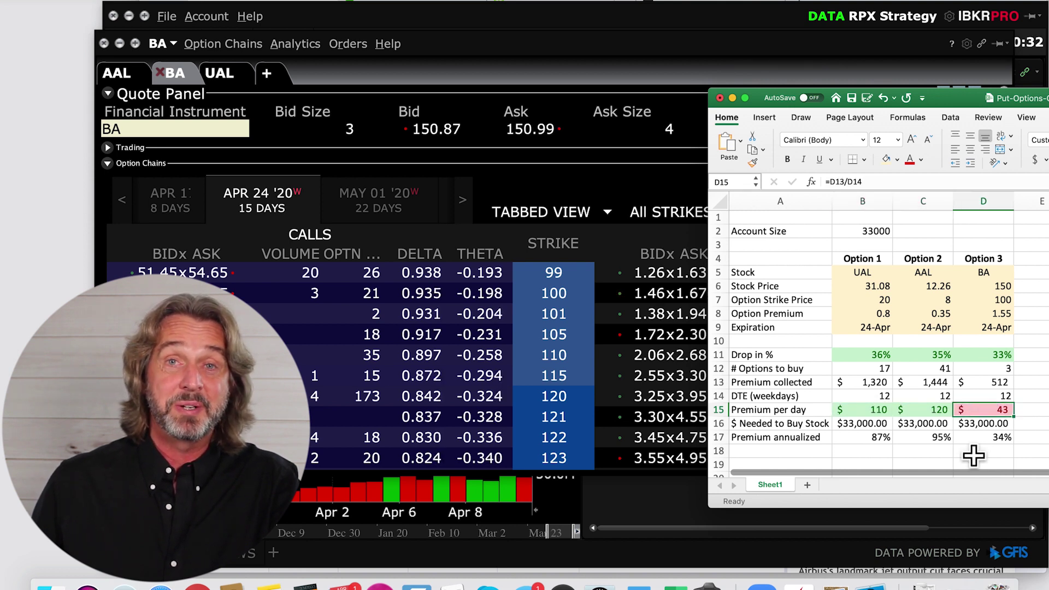
click(868, 410)
click(934, 409)
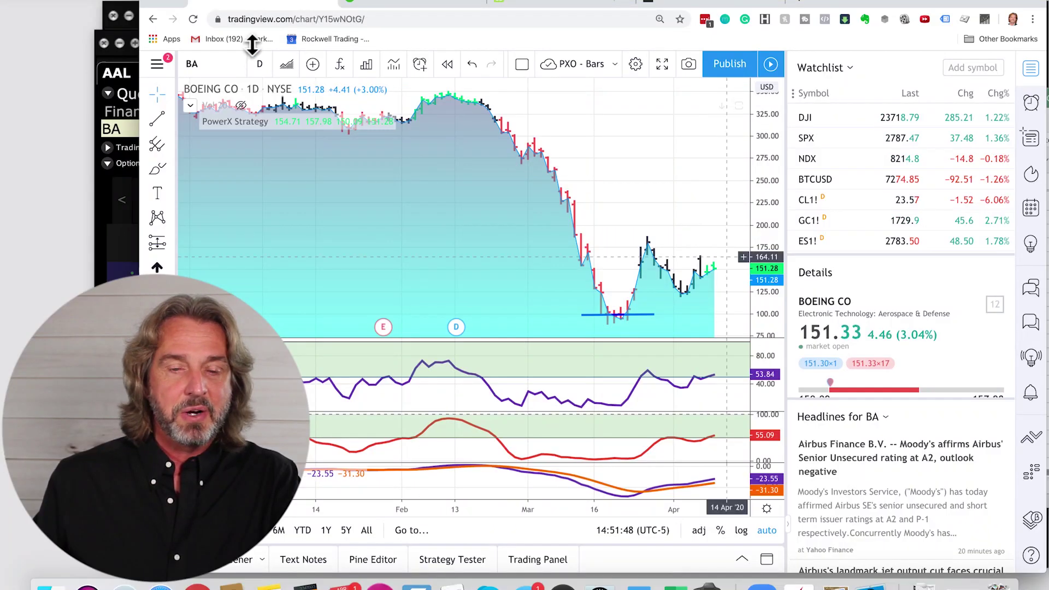
- Load the UAL chart in TradingView to review its price level, and return to the Excel calculator
click(208, 64)
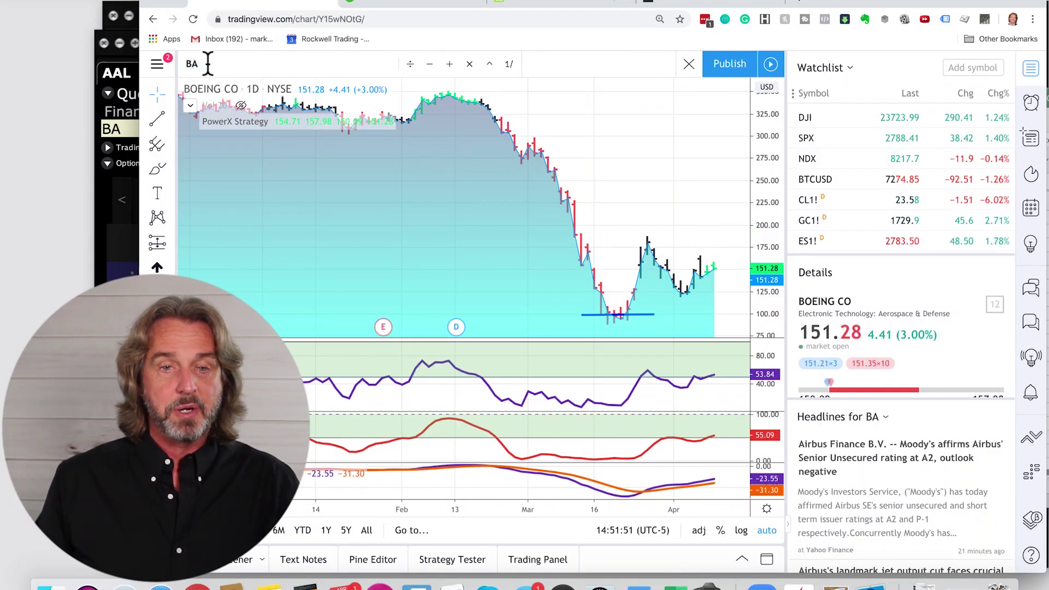
text(UAL)
key(Return)
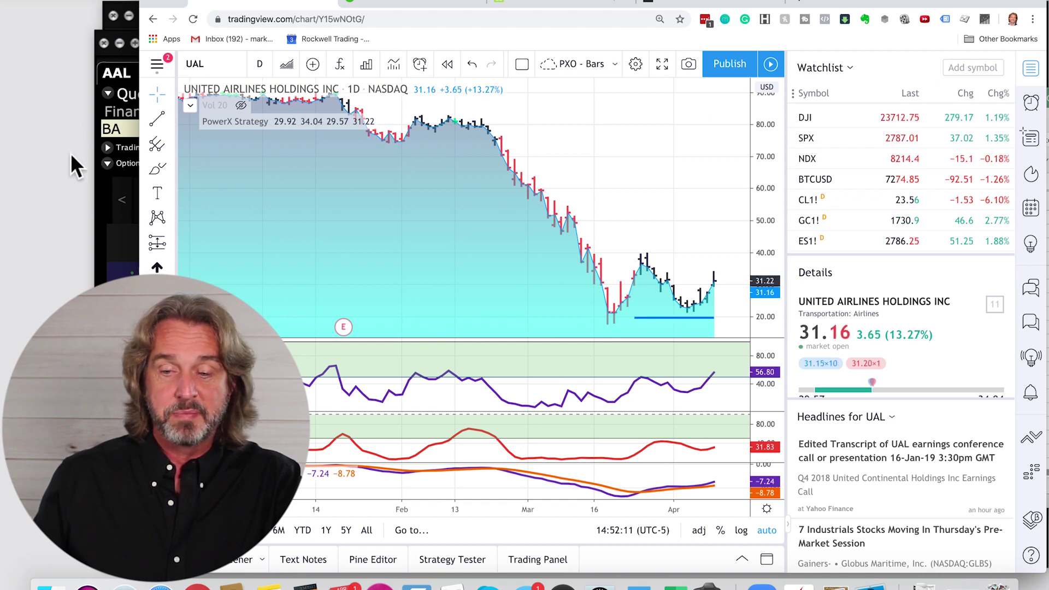
click(836, 586)
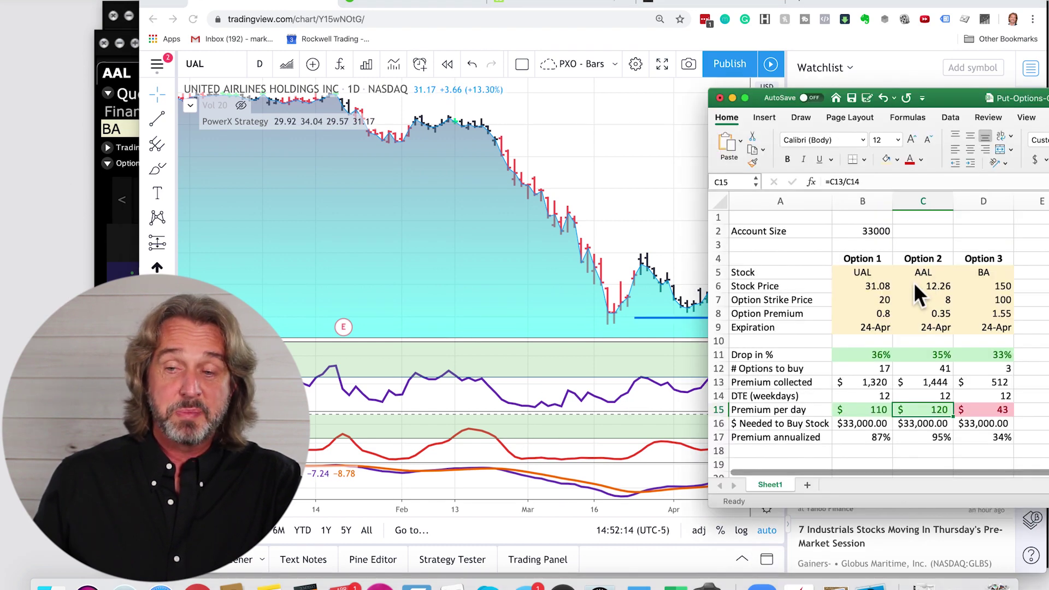
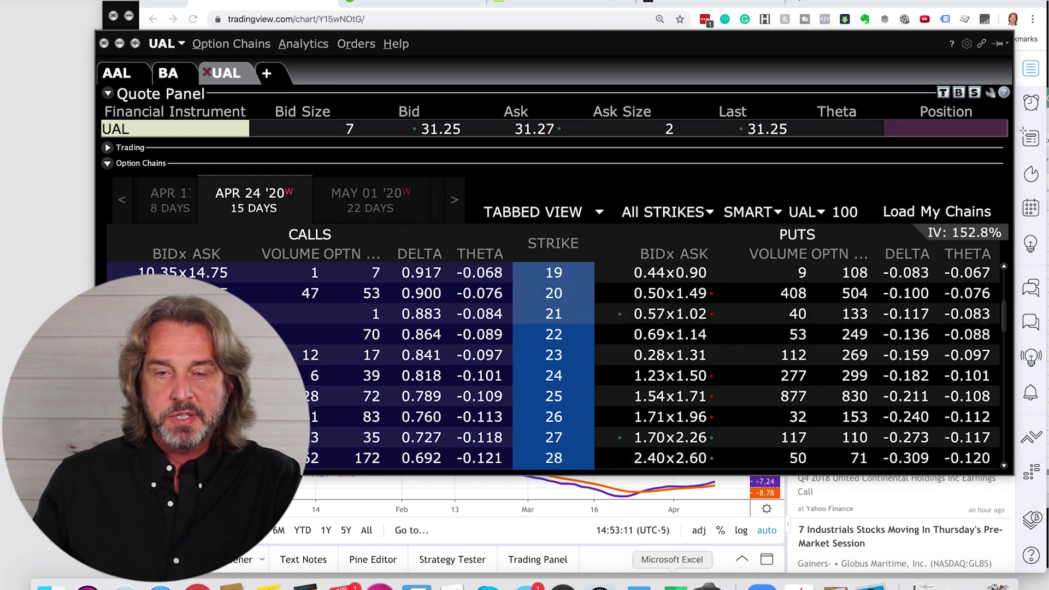
- Set the option premium of Option 1 (UAL) to 1 in the Excel calculator
click(674, 584)
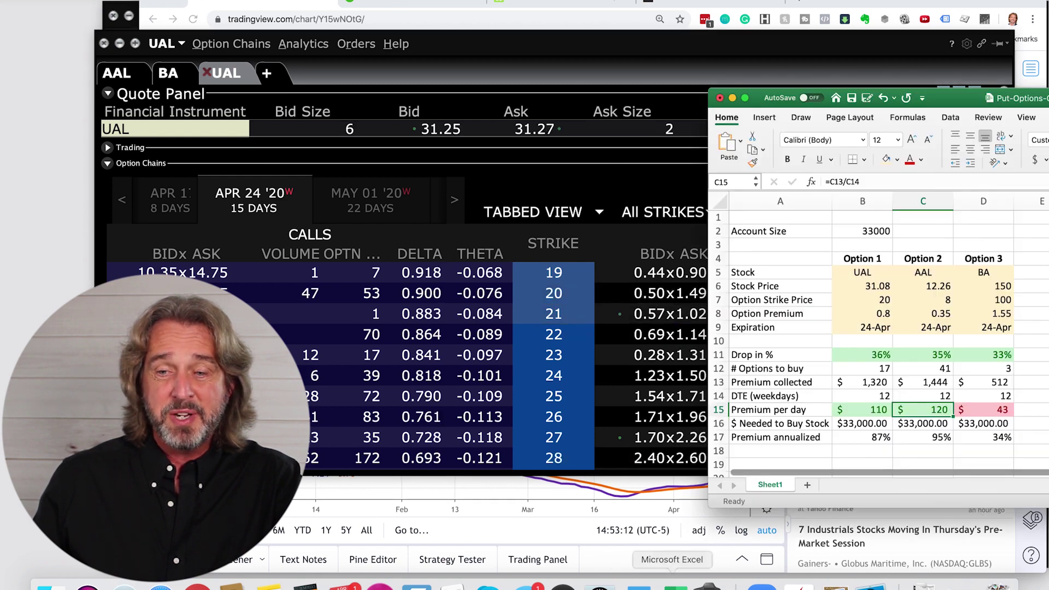
click(870, 315)
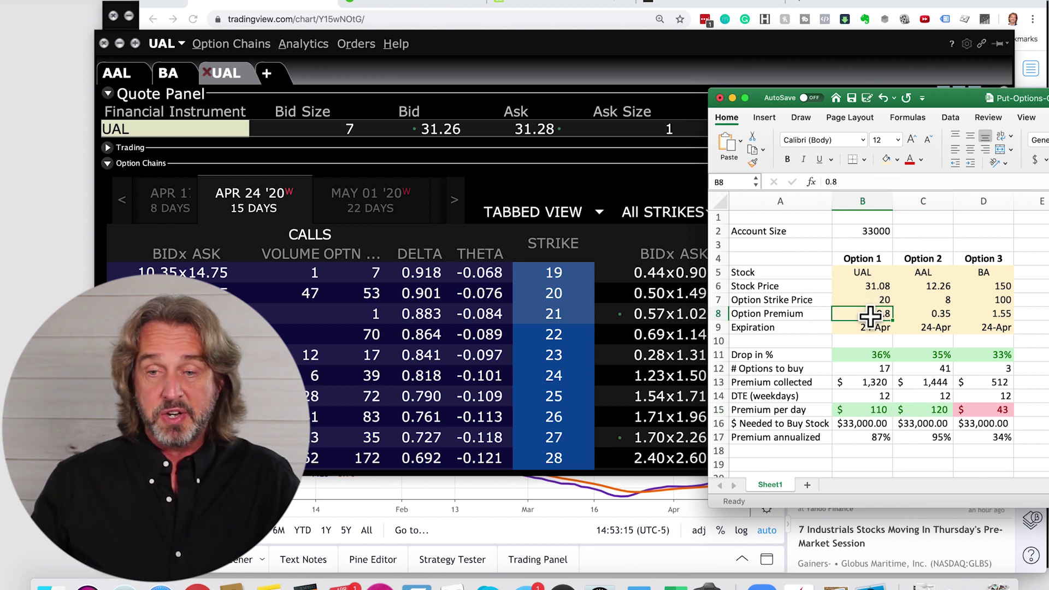
text(1)
key(Return)
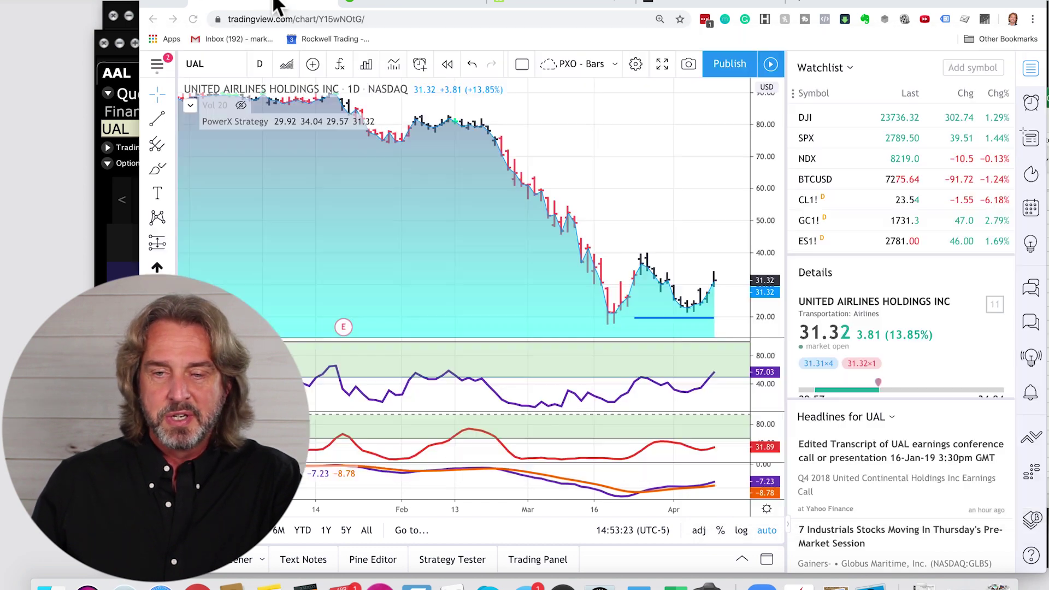
- Check the support line on UAL's TradingView chart, and create a buy limit order line for UAL's Apr 24 '20 put at strike 20 in the trading platform
click(273, 5)
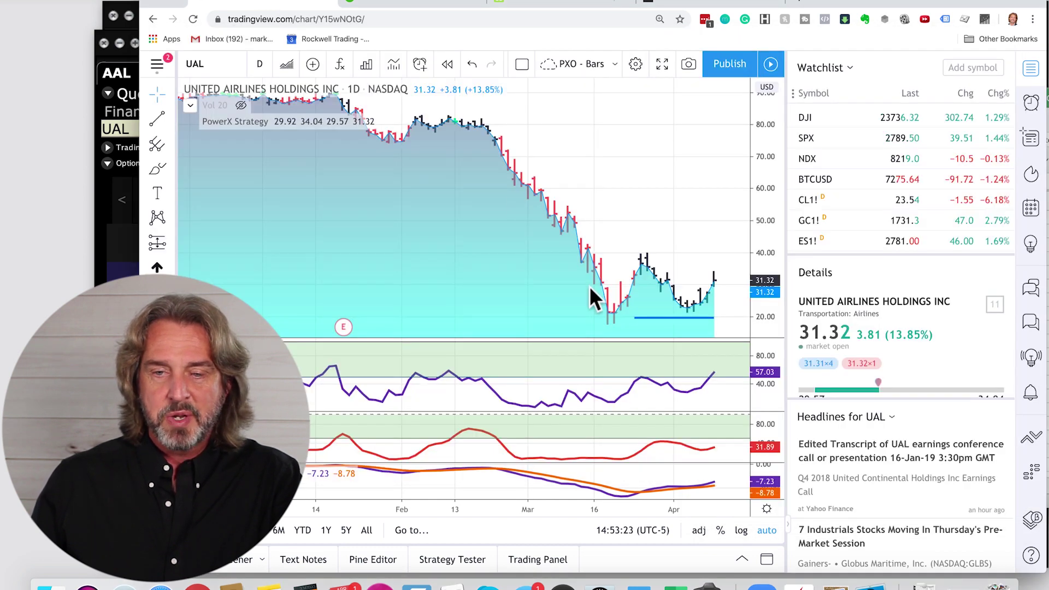
click(689, 318)
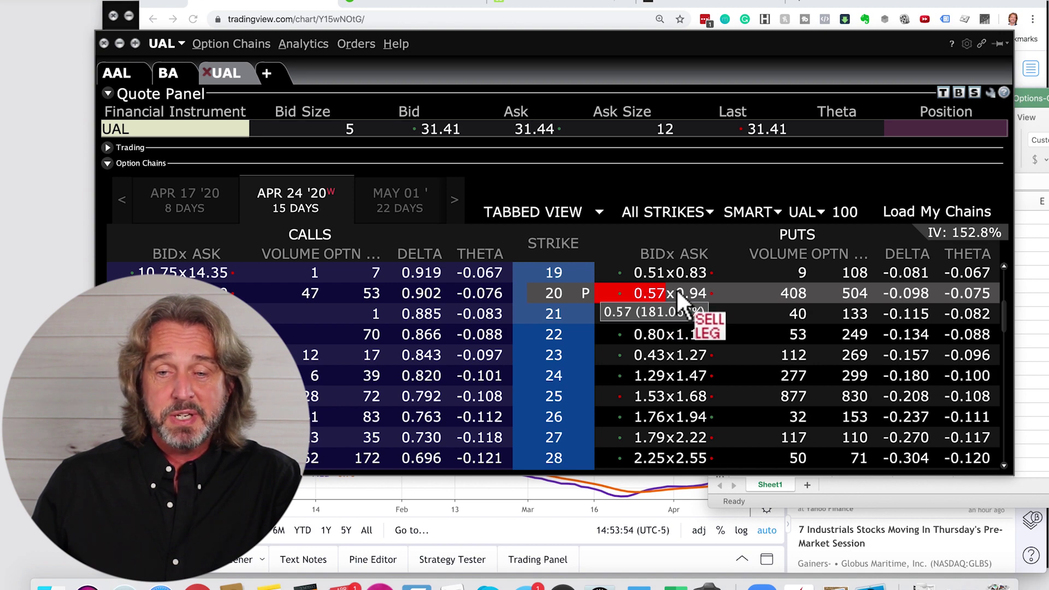
click(108, 147)
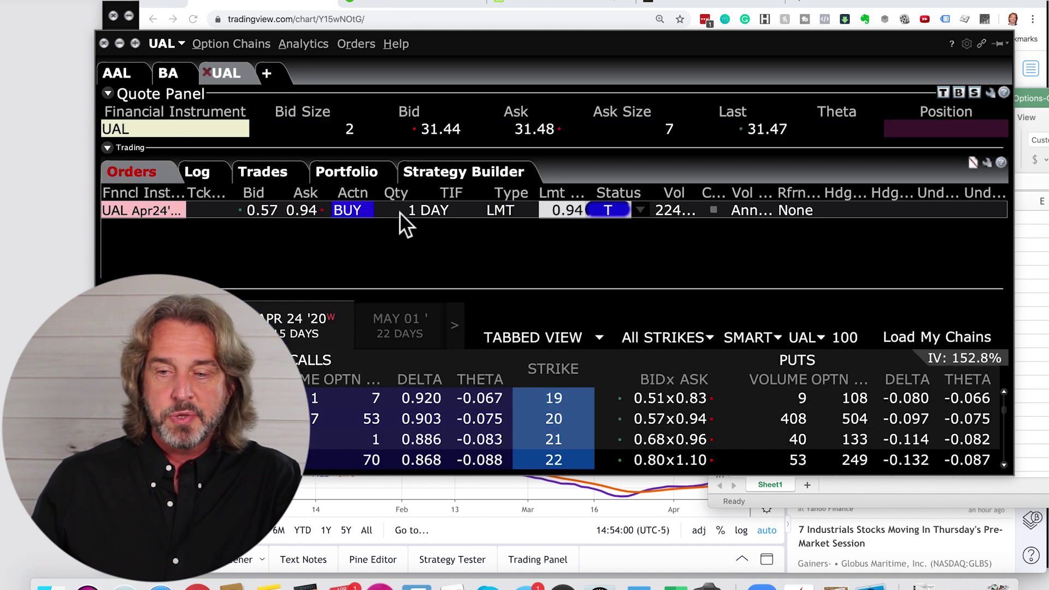
- Check Option 1's number of options in Excel, set the UAL put order's quantity to 17 in the trading platform and open its limit price for editing
click(1023, 380)
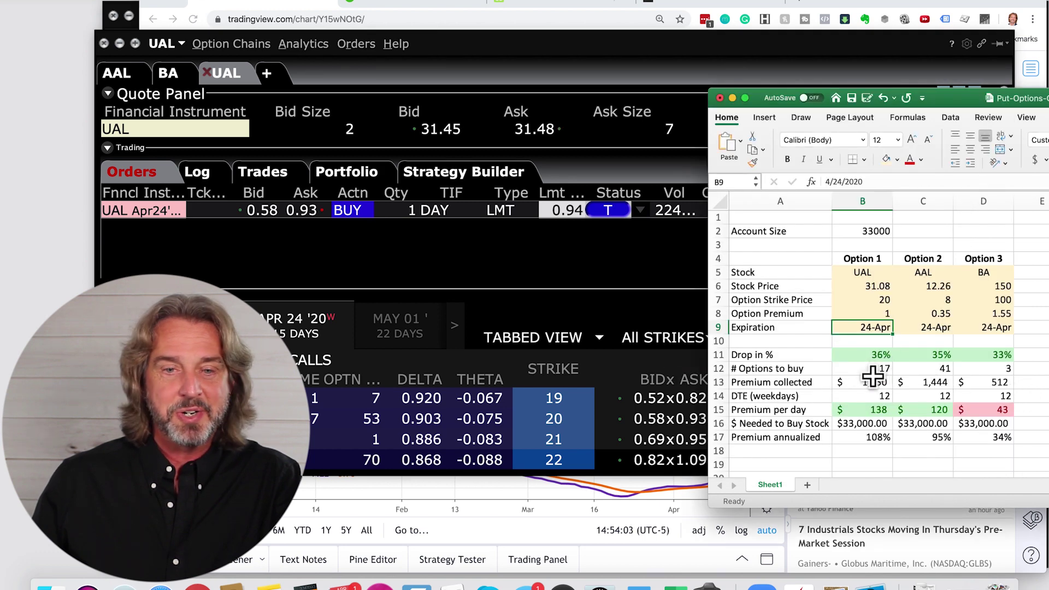
click(349, 239)
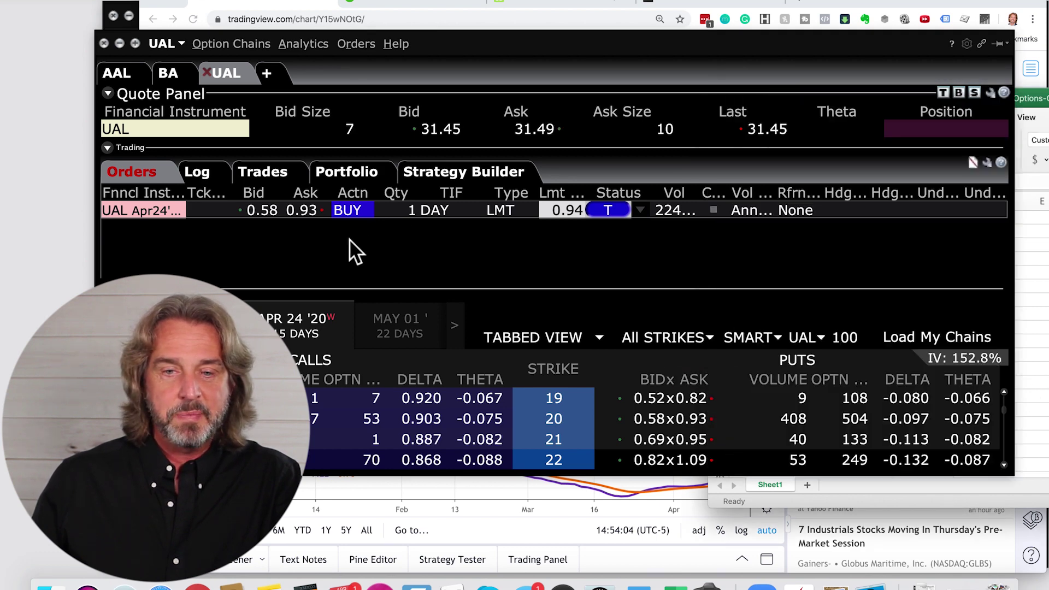
click(402, 210)
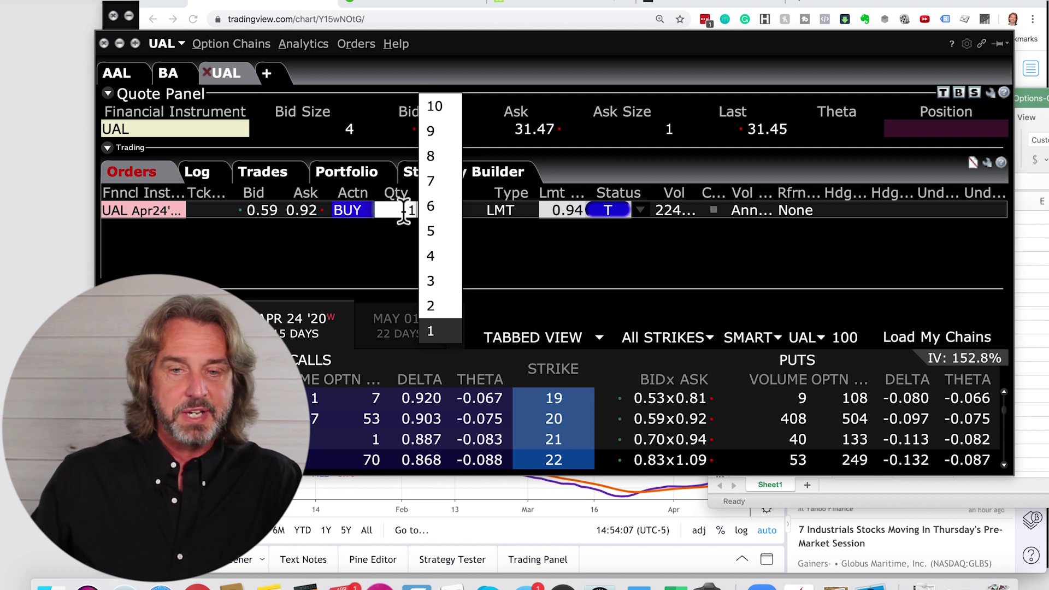
text(7)
key(Return)
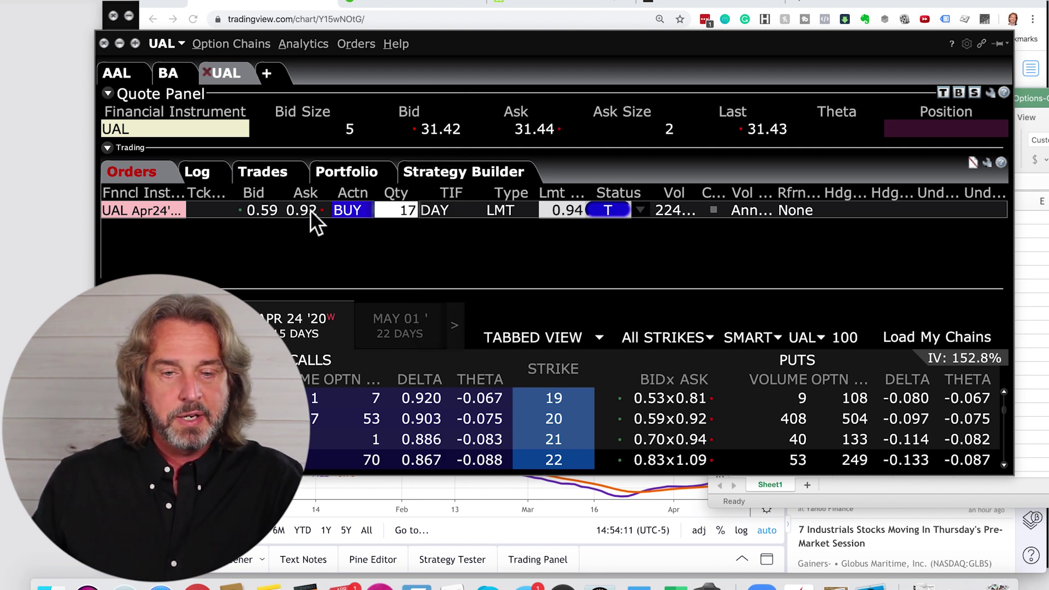
click(562, 210)
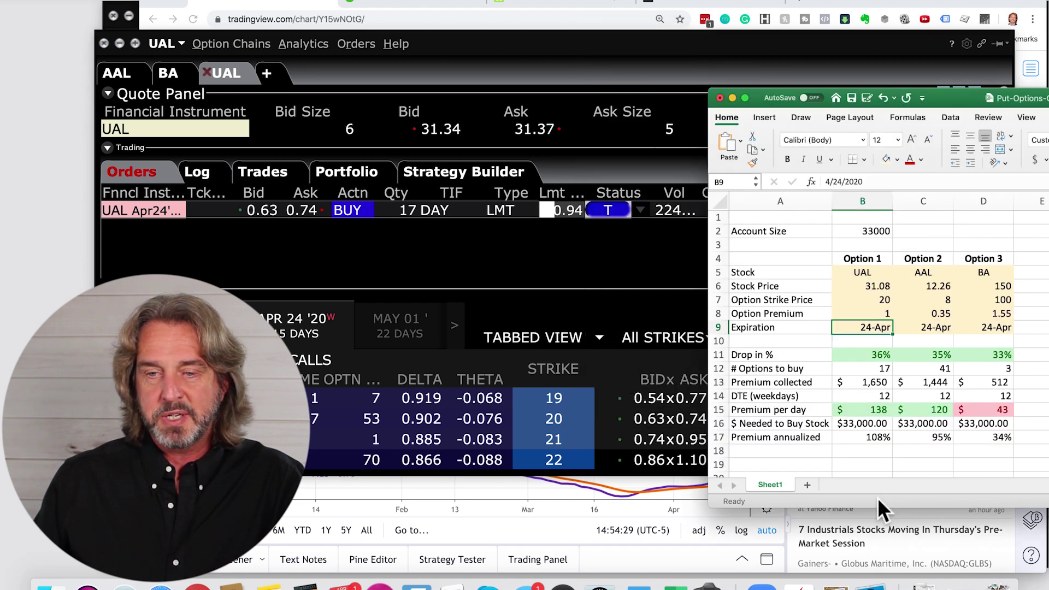
- Try 0.68 as the option premium of Option 1 (UAL) in Excel and replace it with 0.75
click(877, 497)
click(876, 327)
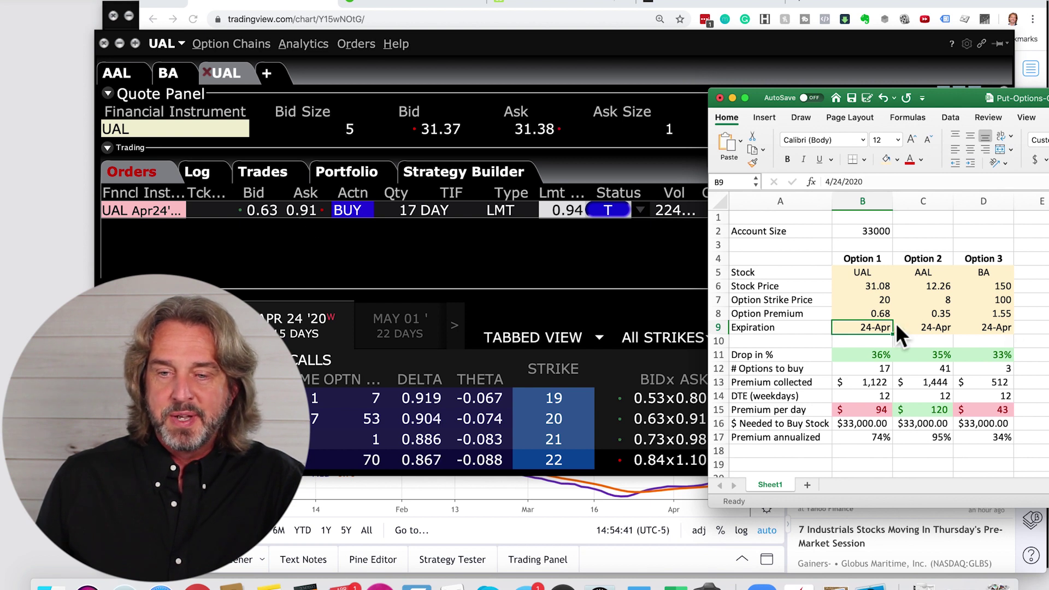
click(863, 311)
text(0.)
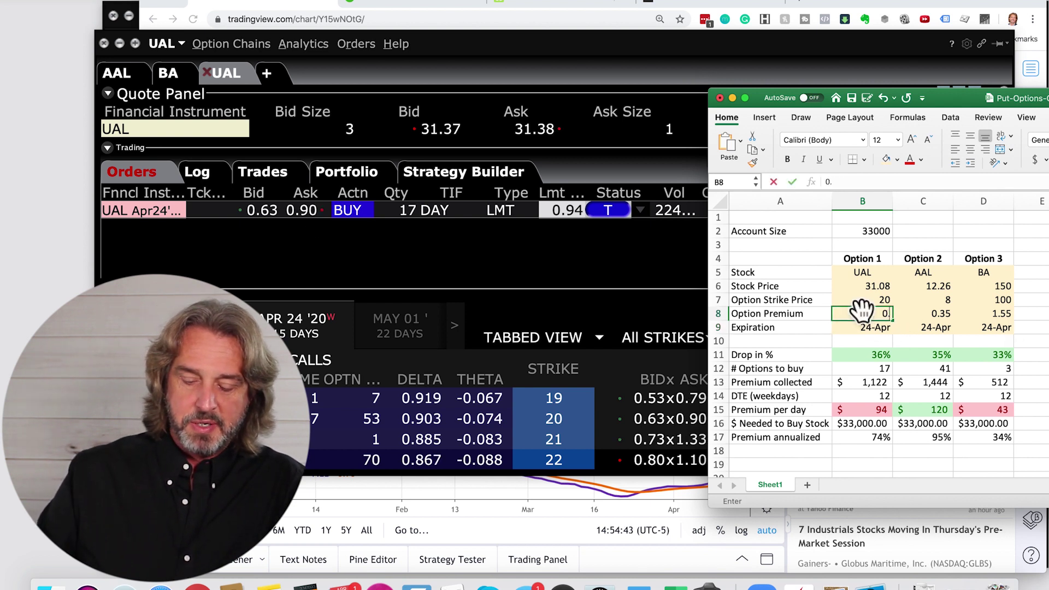
text(75)
key(Return)
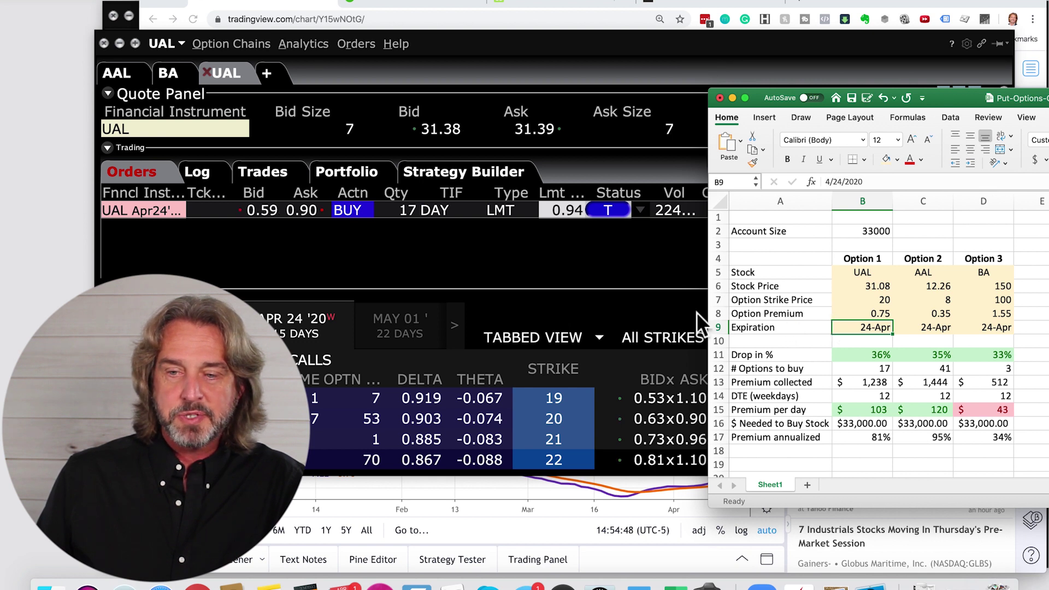
- Set the option premium of Option 1 (UAL) to 0.8 in the Excel calculator
click(862, 313)
text(0.8)
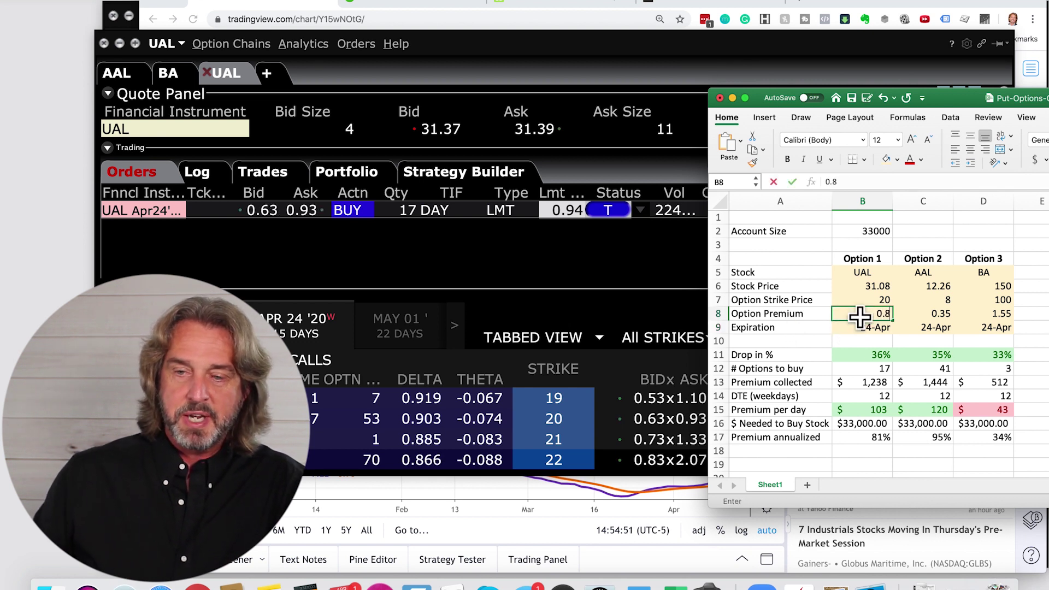
key(Return)
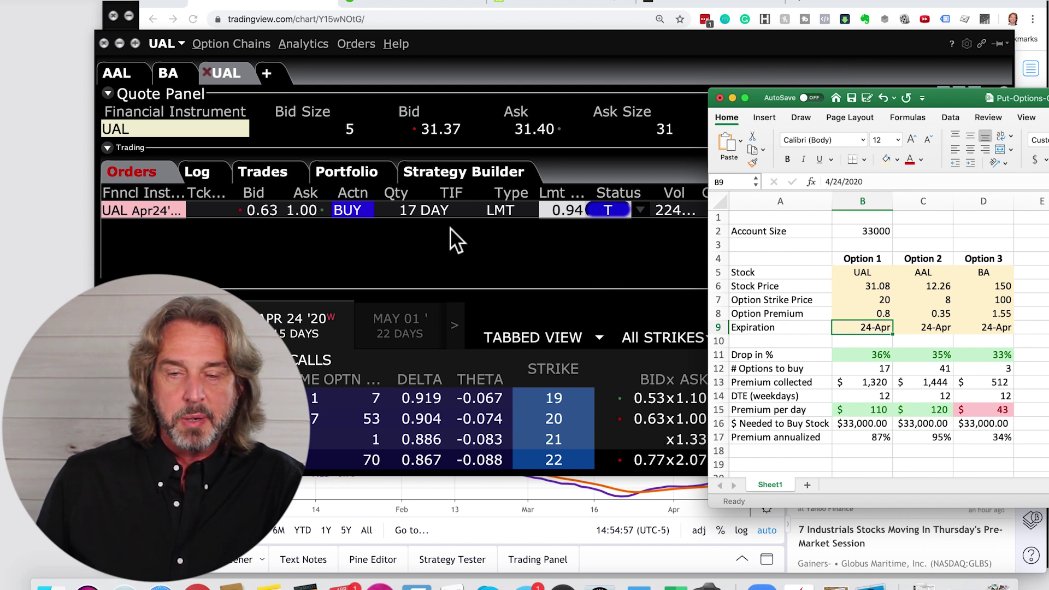
- Set the UAL put order's limit price to 0.85 and its action to SELL in the trading platform
click(565, 208)
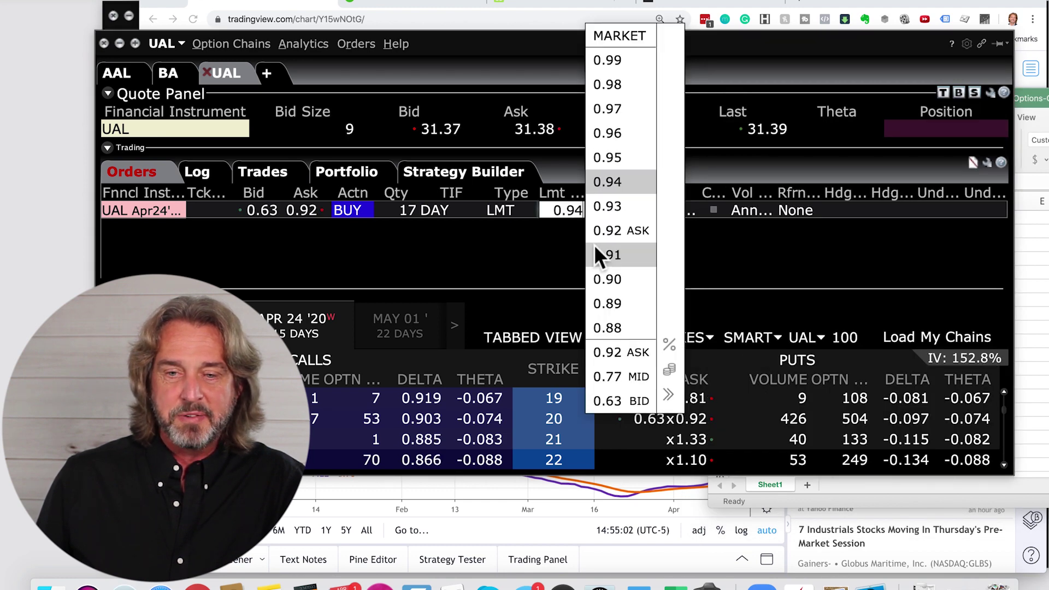
click(607, 302)
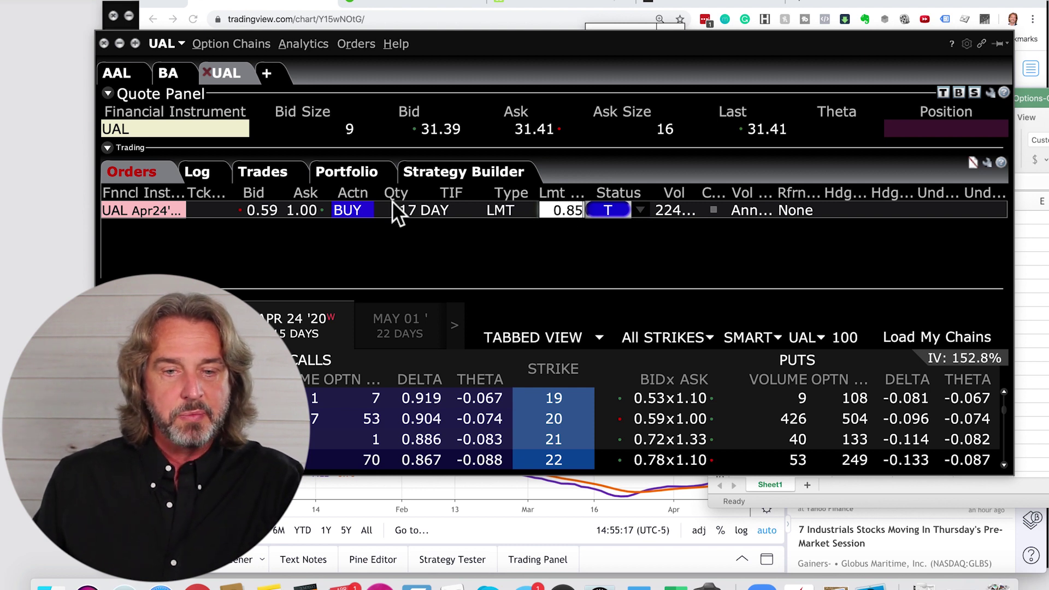
click(351, 208)
click(350, 243)
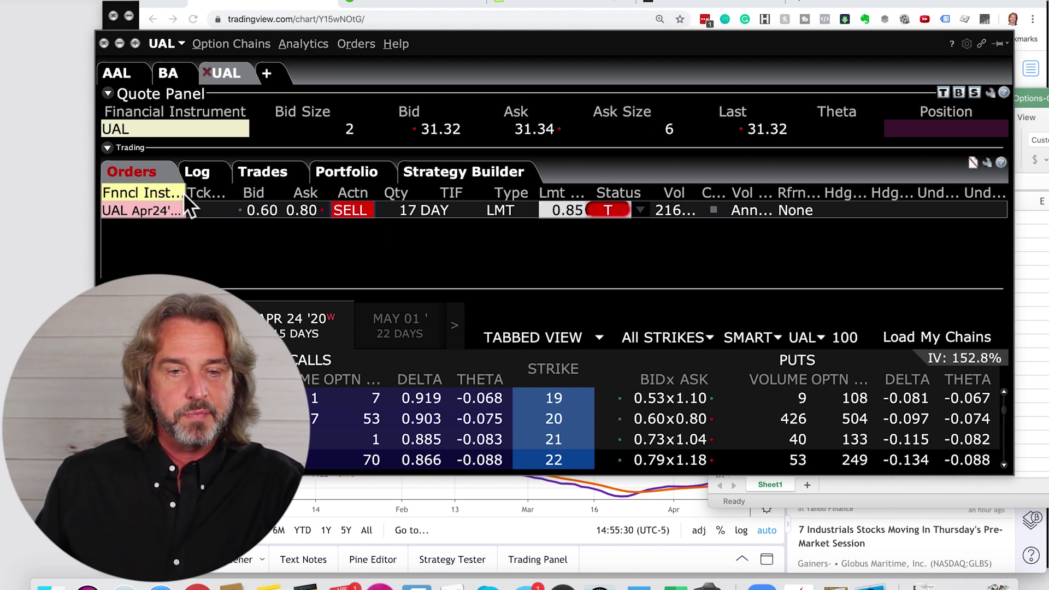
- Transmit the UAL Apr24'20 20 put sell order with an override of the order size limit, and close OptionTrader
drag(185, 193, 241, 193)
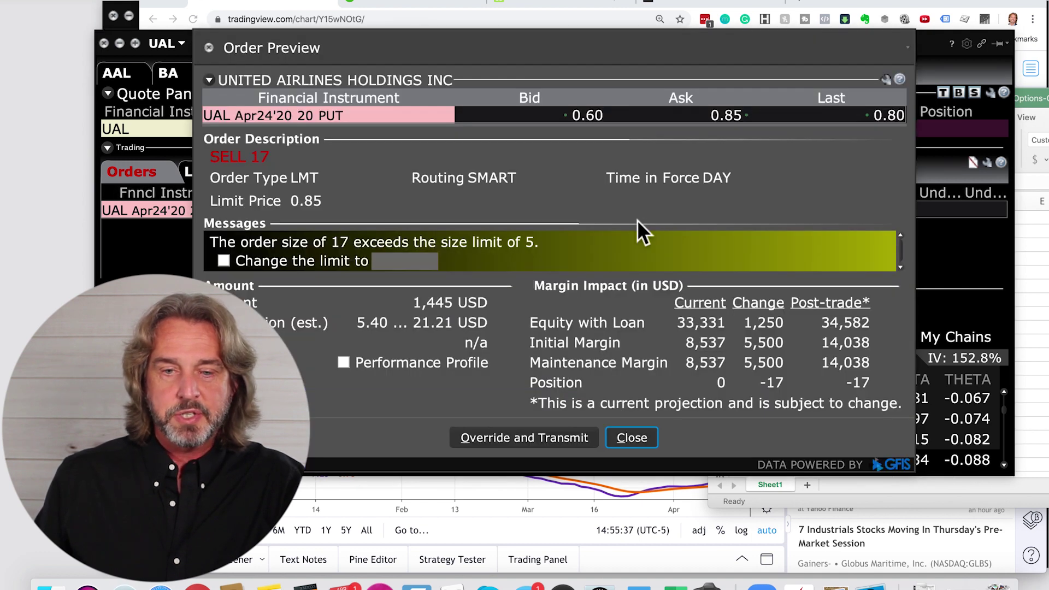
click(630, 209)
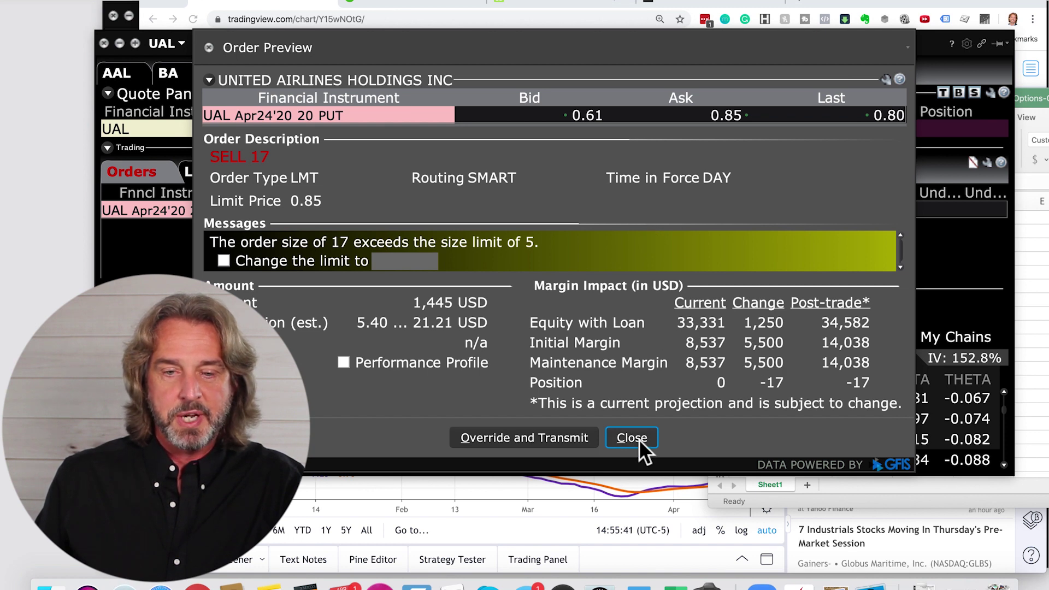
click(542, 433)
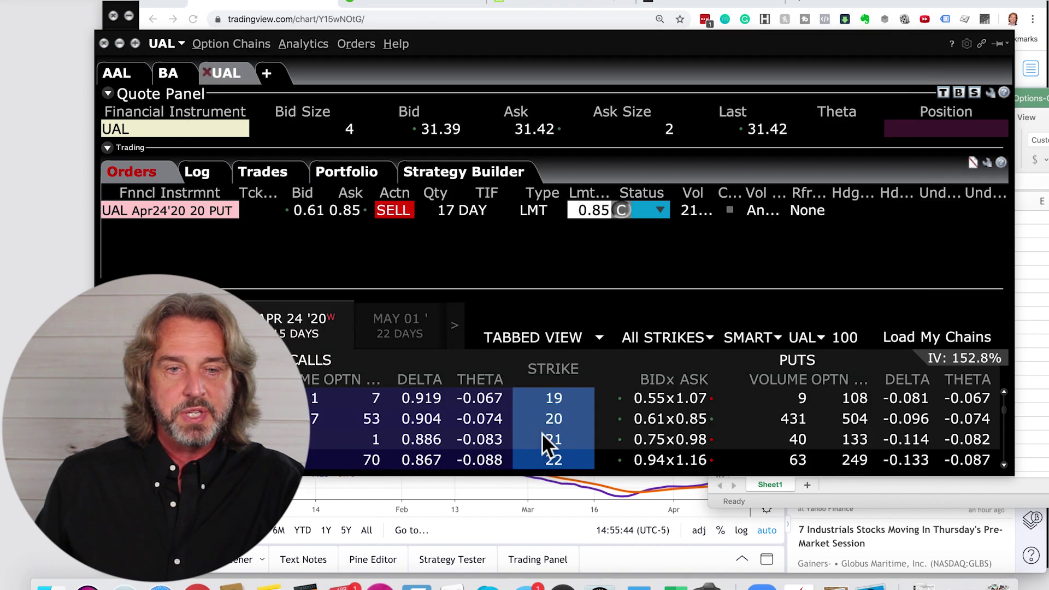
click(103, 42)
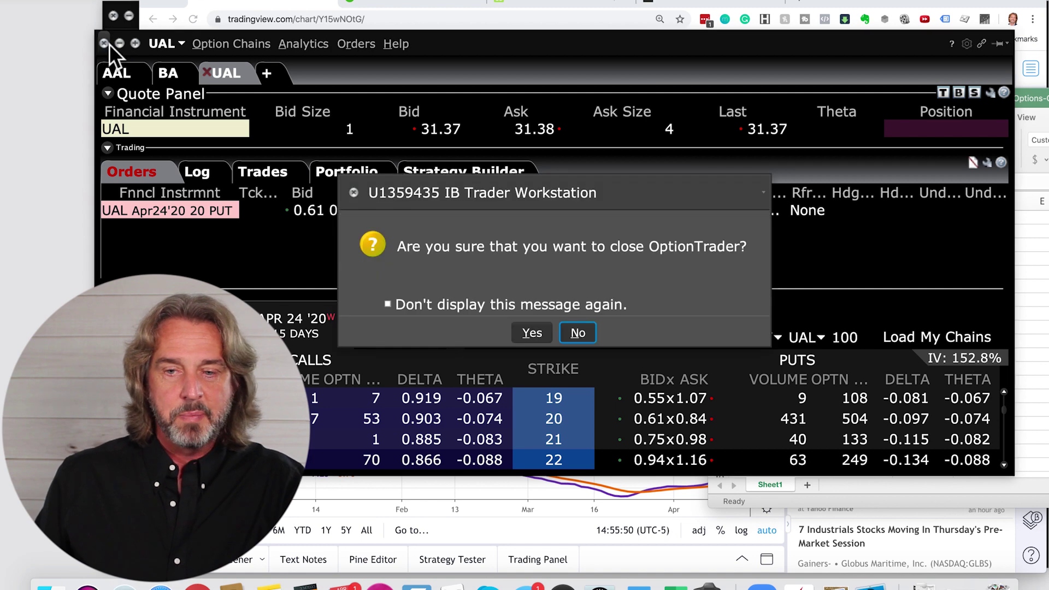
click(535, 331)
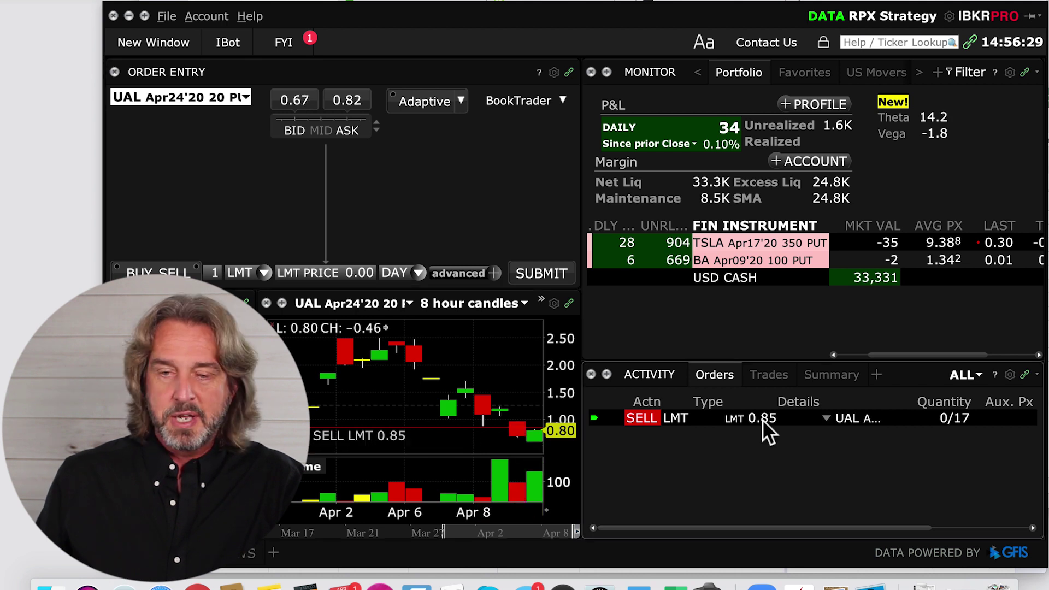
- Lower the limit price of the open UAL put sell order to 0.80 and submit the update
click(762, 418)
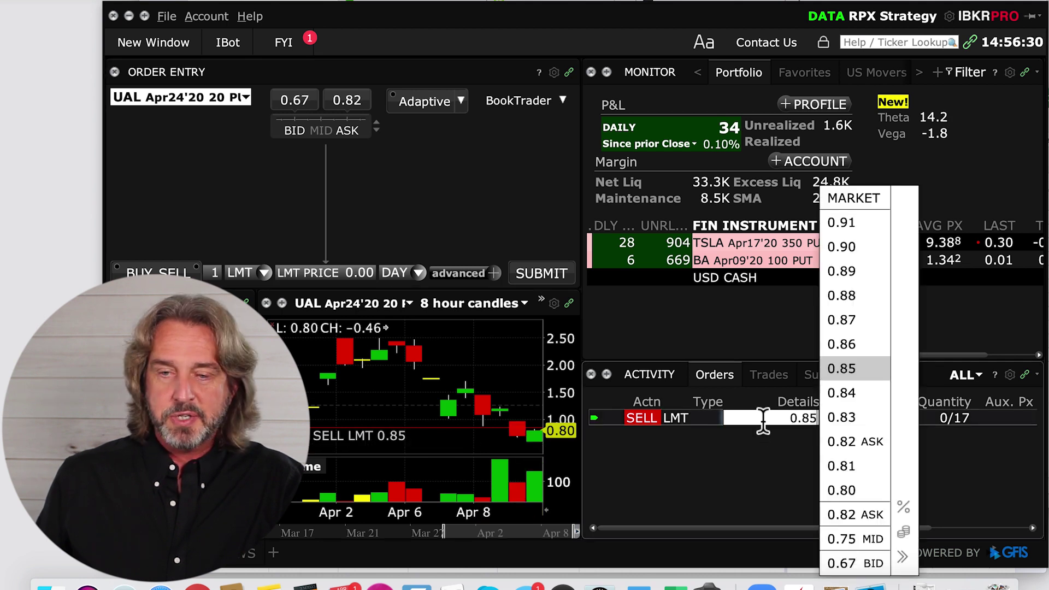
click(841, 490)
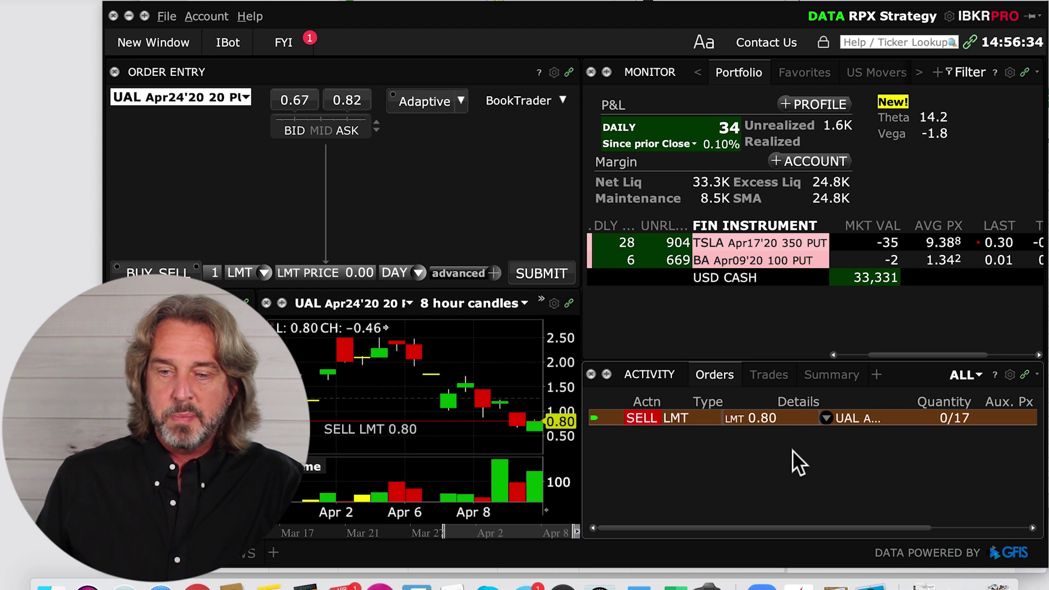
drag(886, 527, 994, 525)
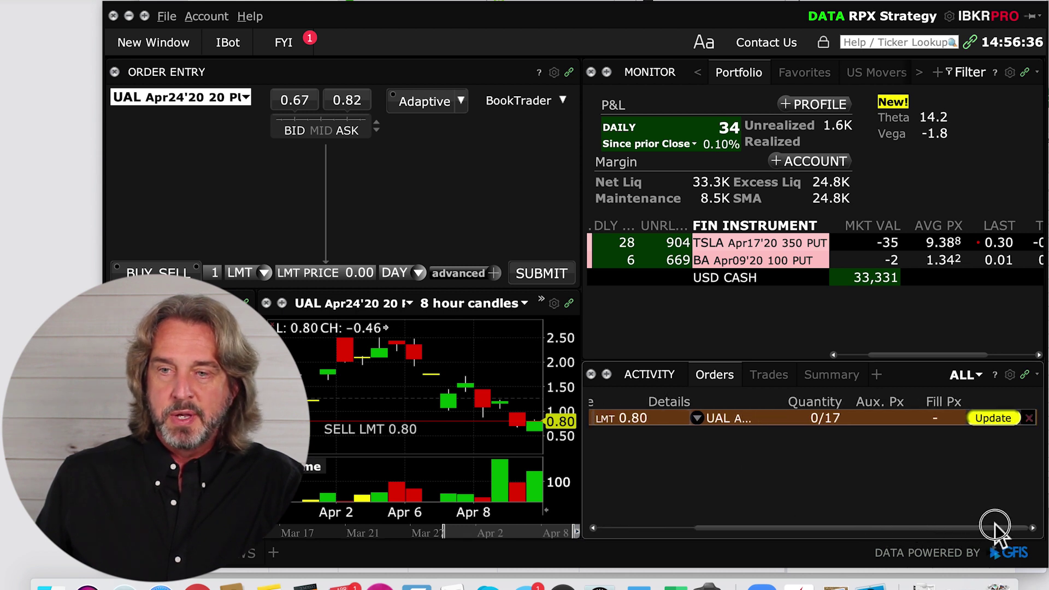
click(989, 418)
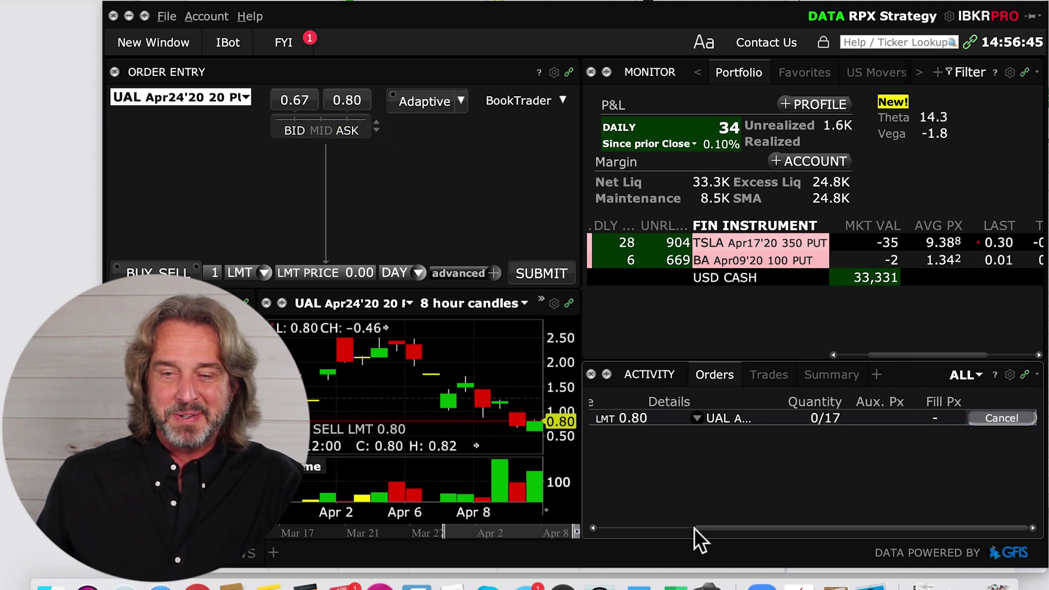
drag(709, 528, 605, 531)
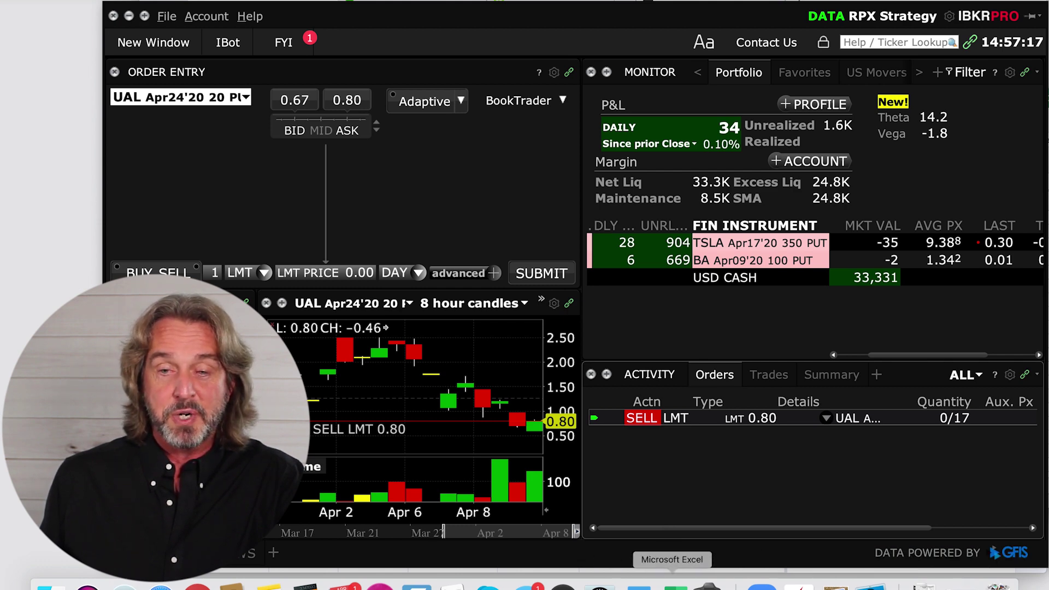
- Switch to the Excel calculator and set the option premium of Option 1 (UAL) to 0.75
click(674, 585)
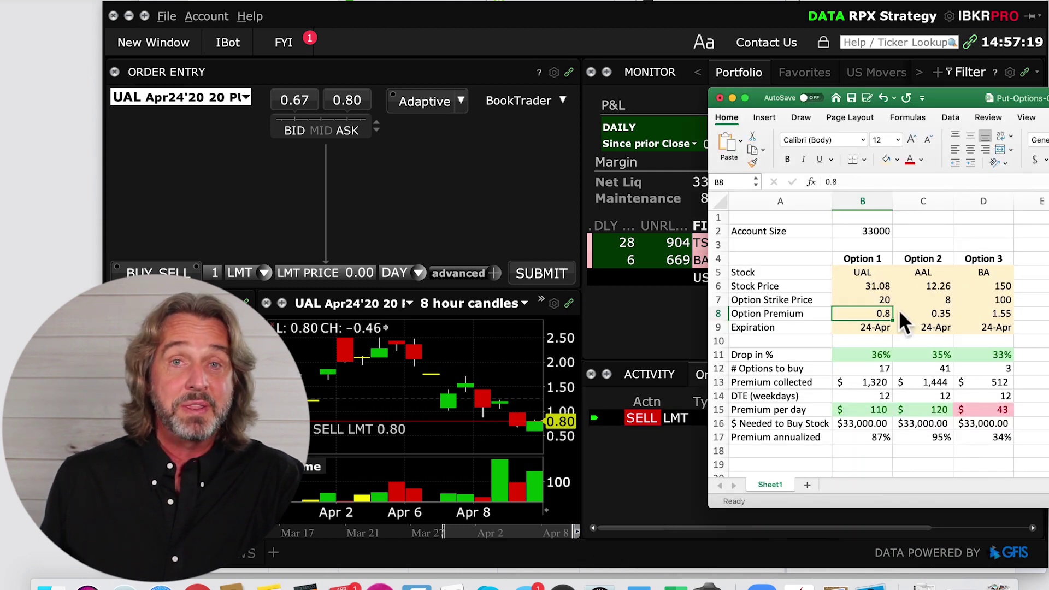
click(654, 490)
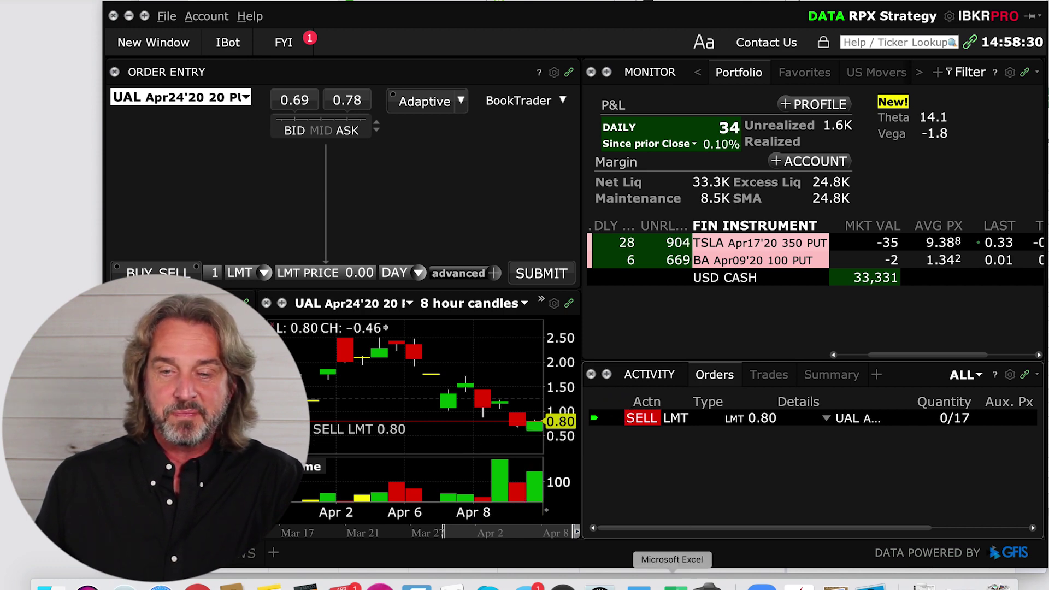
click(673, 583)
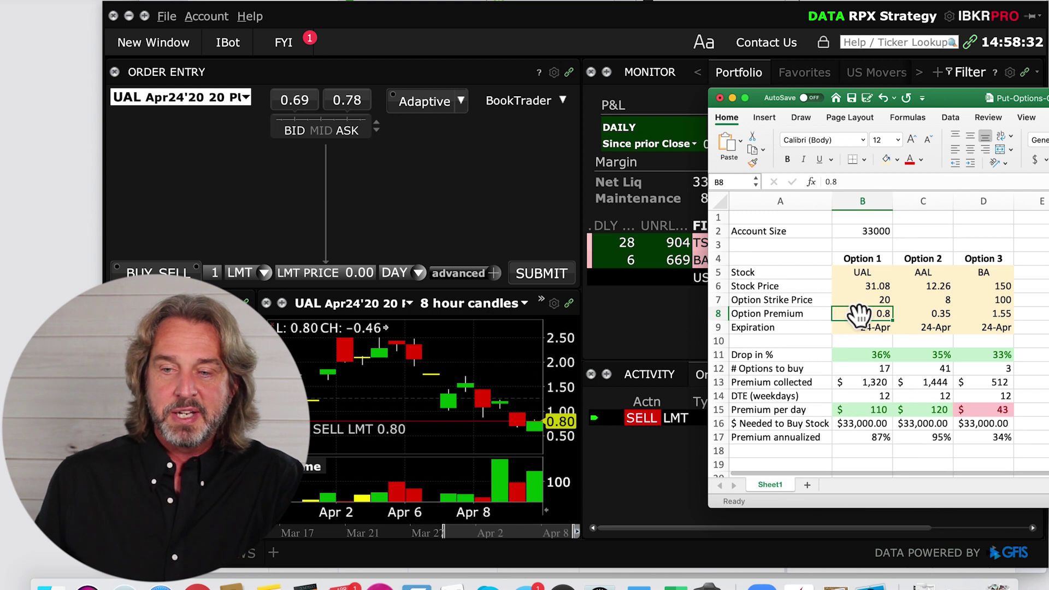
text(0.75)
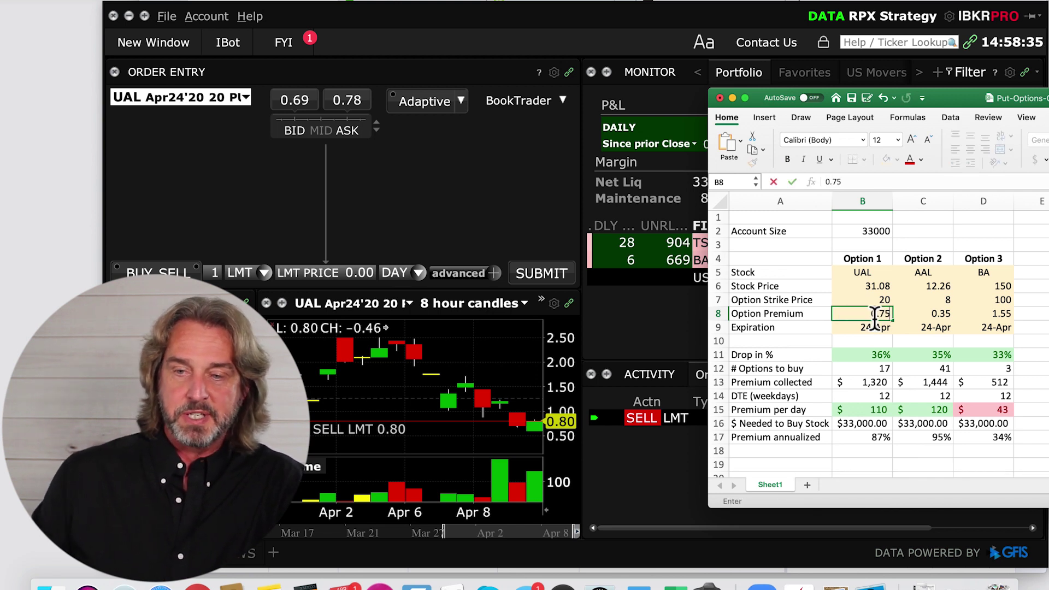
key(Return)
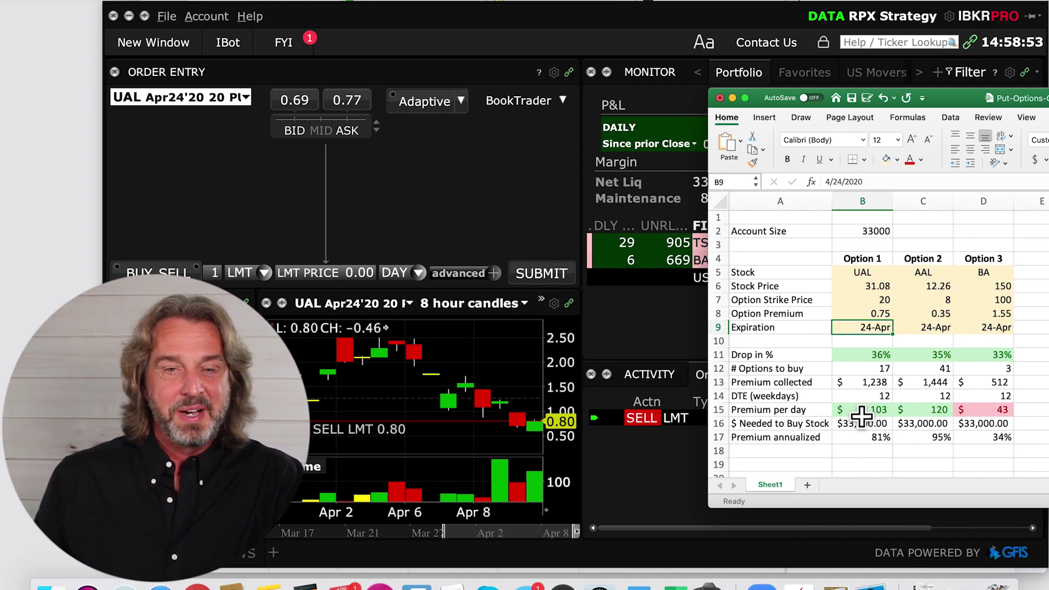
- Return to the trading platform, set the open UAL put sell order's limit price to 0.75 and submit the update
click(465, 195)
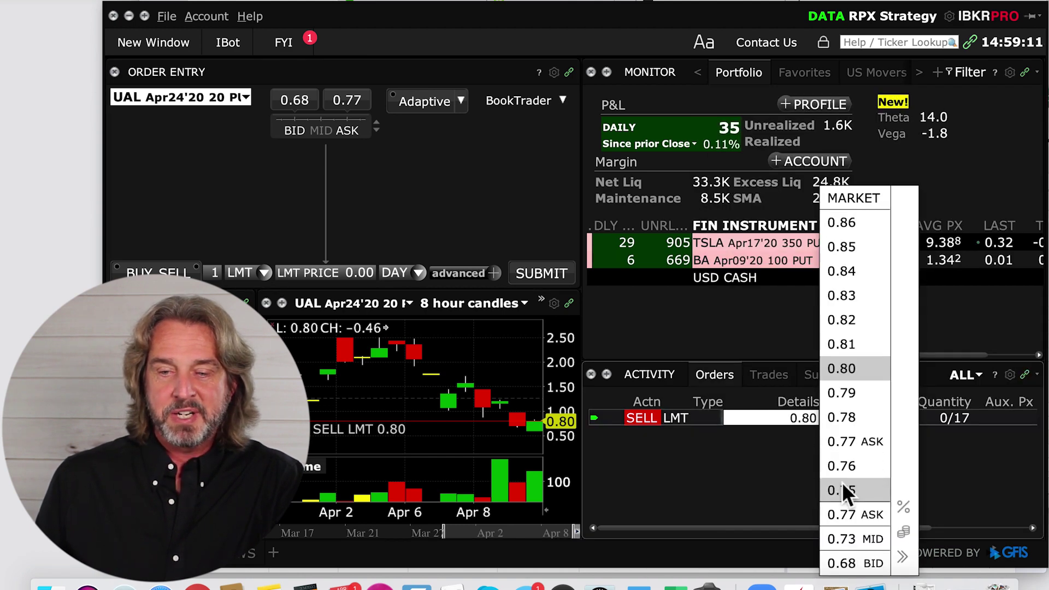
click(841, 482)
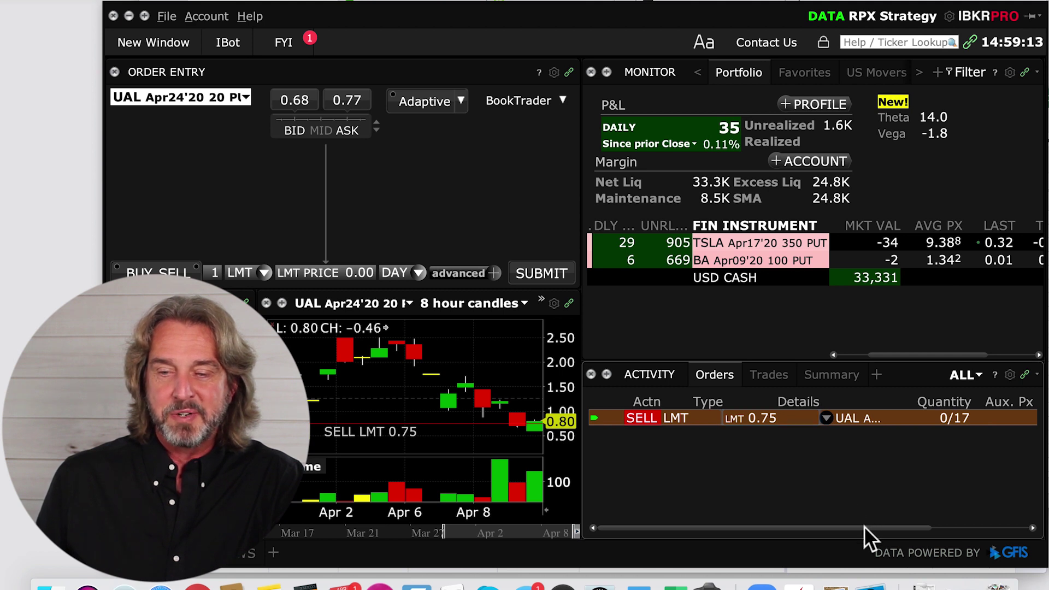
click(930, 528)
drag(930, 528, 1000, 529)
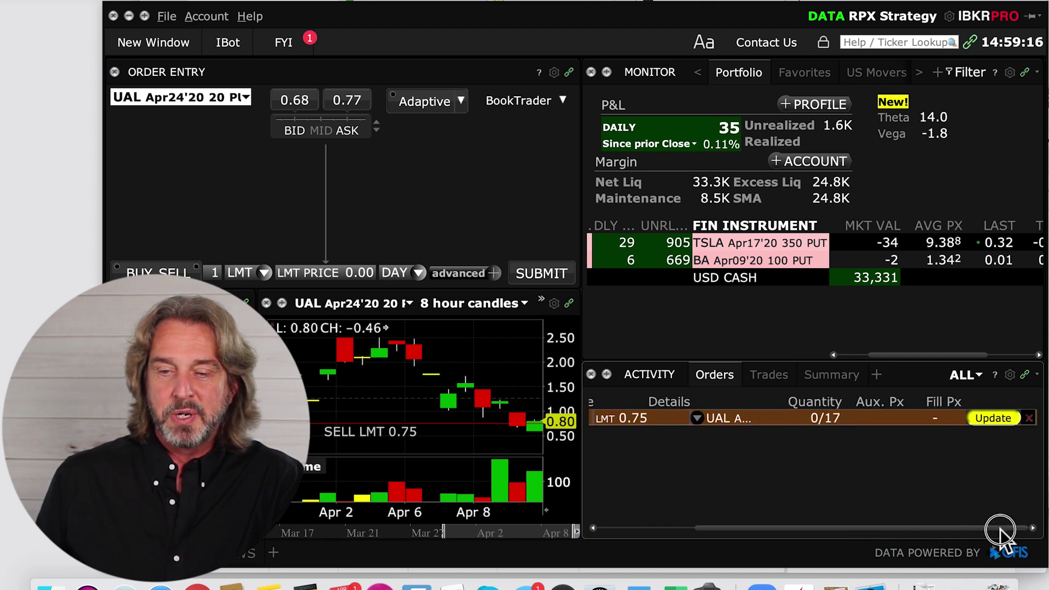
click(984, 417)
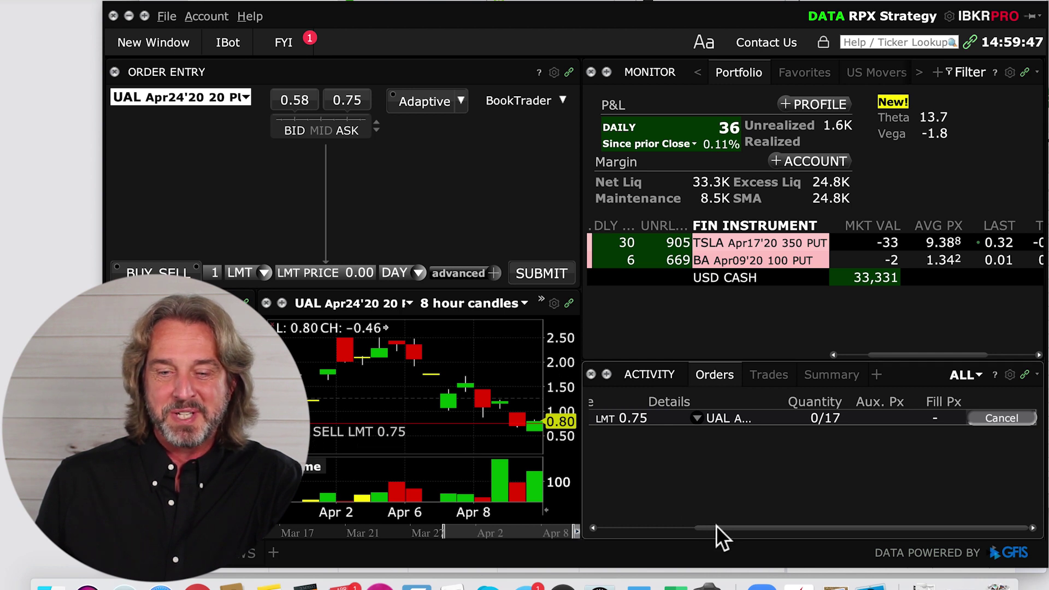
drag(717, 528, 608, 534)
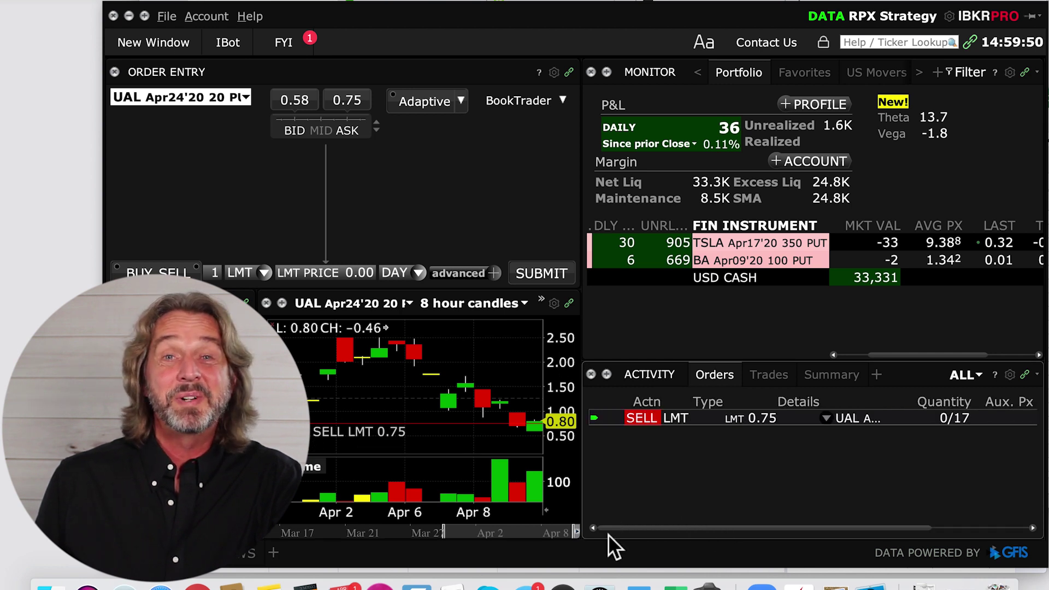